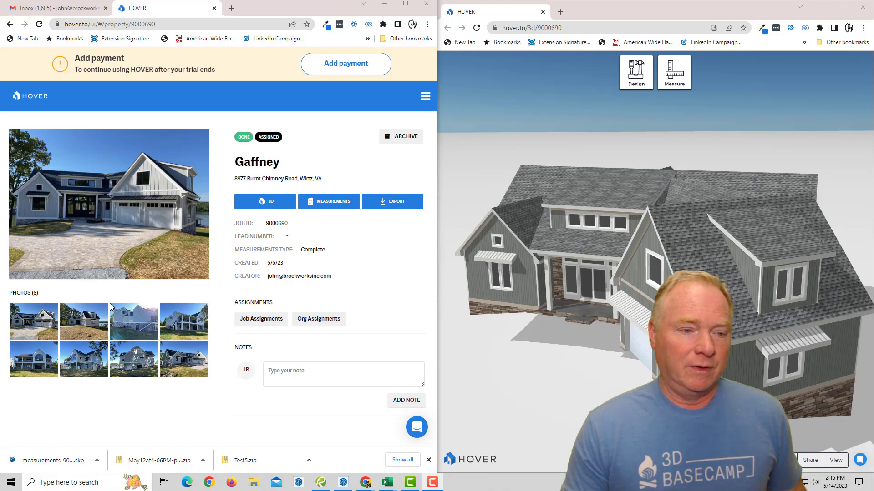
# Step: Look through all eight job photos of the house exterior, from the front view to the last photo, and close the viewer
pyautogui.click(40, 320)
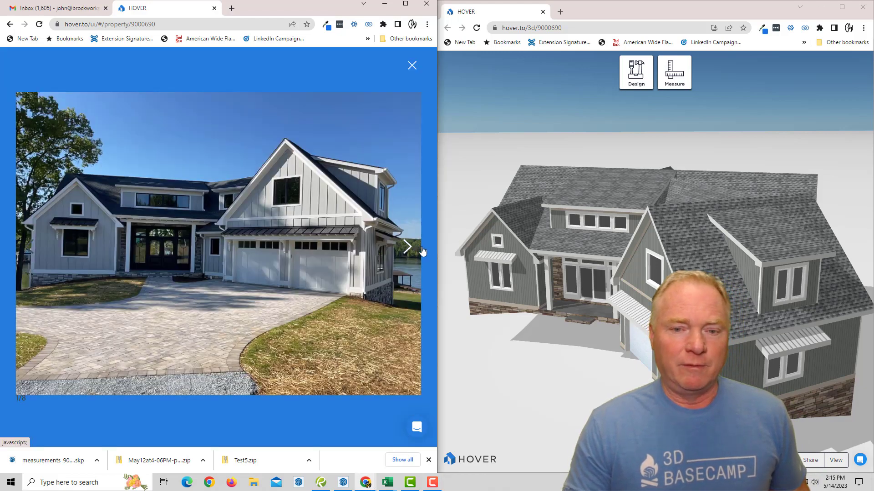
pyautogui.click(406, 248)
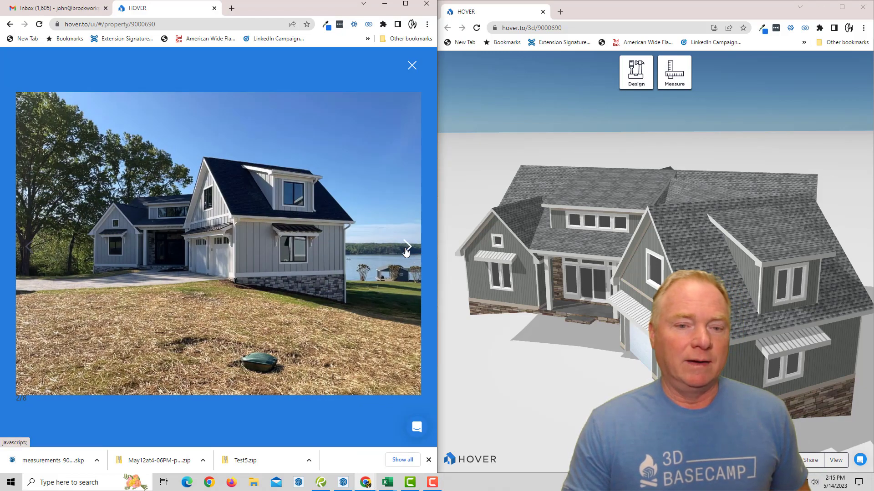
pyautogui.click(406, 248)
pyautogui.click(407, 248)
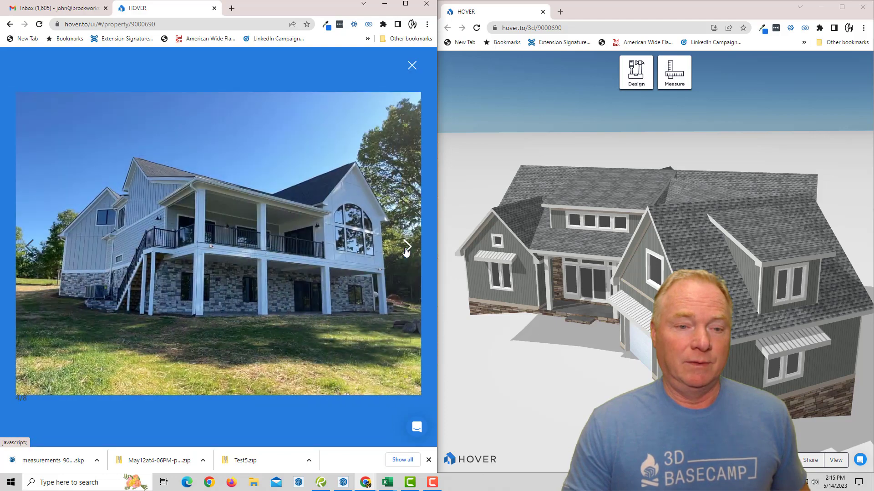
pyautogui.click(406, 250)
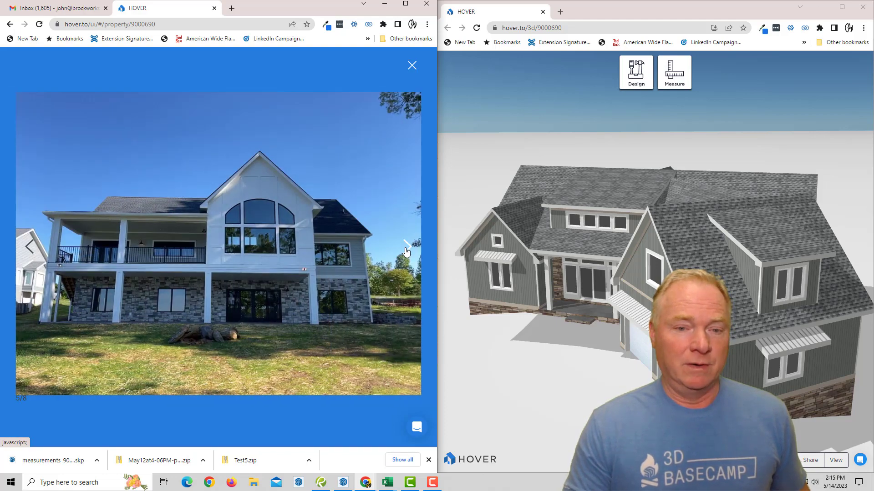
pyautogui.click(407, 250)
pyautogui.click(407, 249)
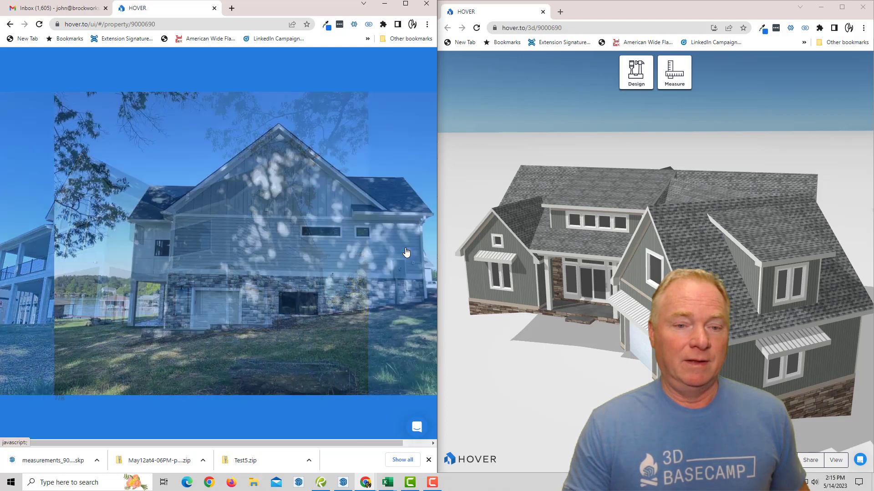
pyautogui.click(407, 250)
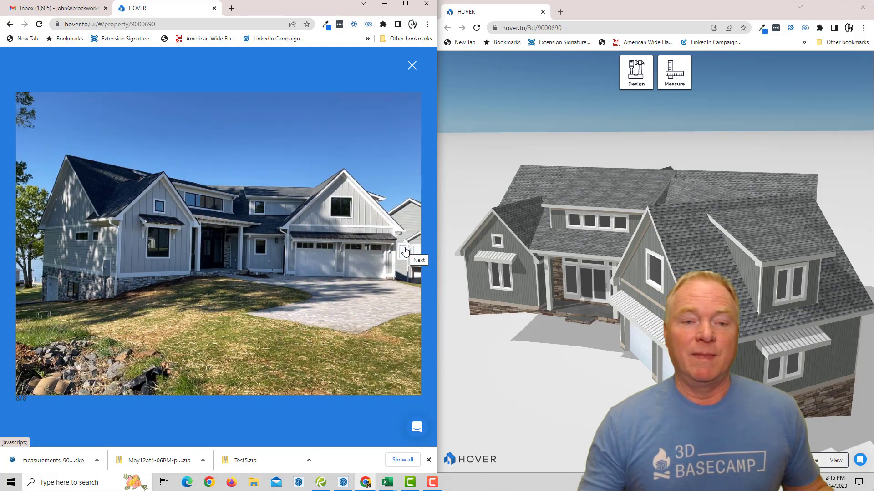
pyautogui.click(412, 66)
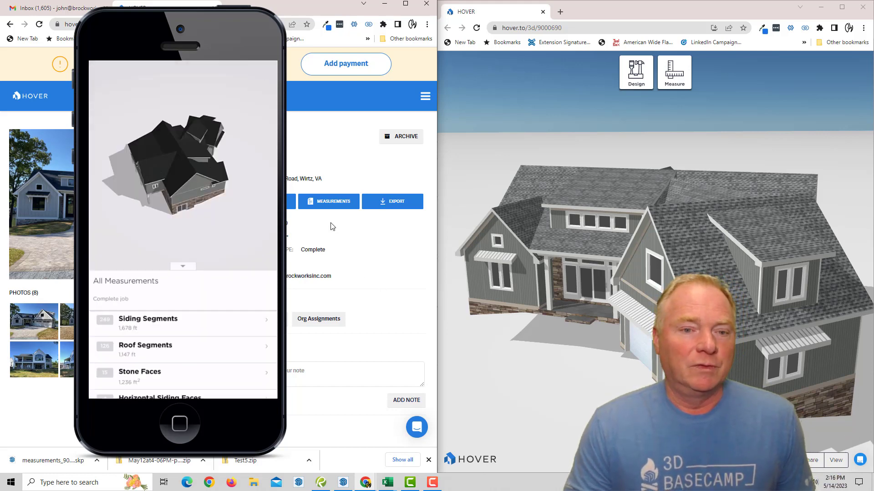
# Step: Review the job's Complete Measurements report from the summary pages through to the front elevation drawing, and close it
pyautogui.click(328, 202)
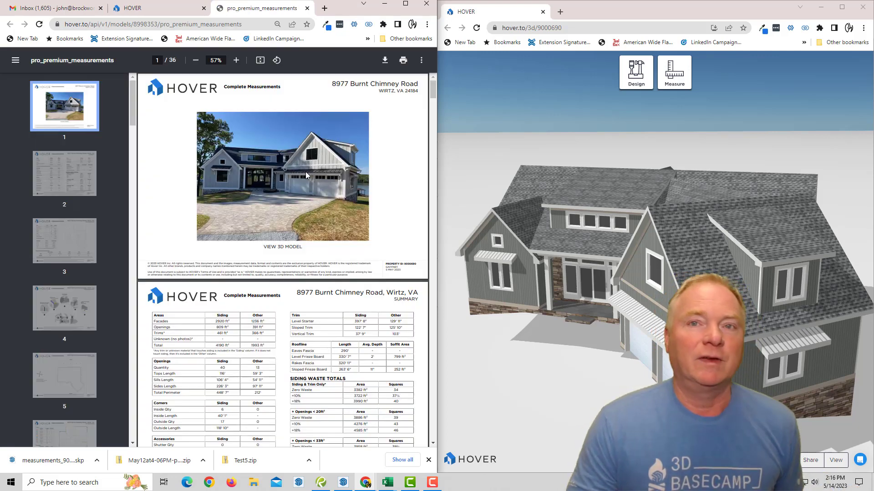
pyautogui.scroll(-8, 307, 175)
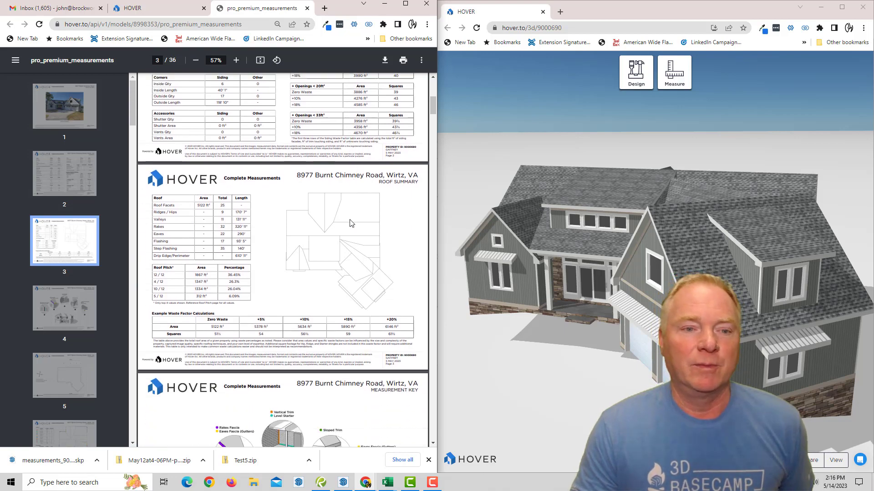
pyautogui.scroll(-6, 350, 223)
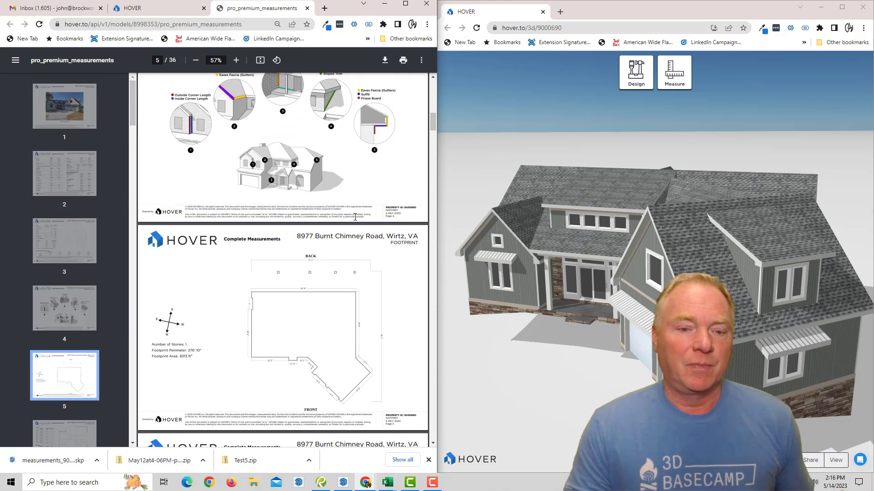
pyautogui.scroll(-8, 355, 217)
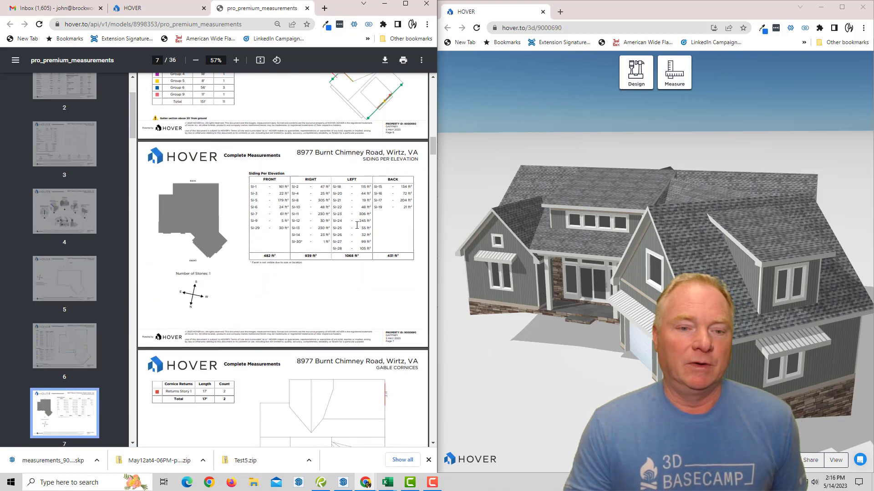
pyautogui.scroll(-10, 356, 226)
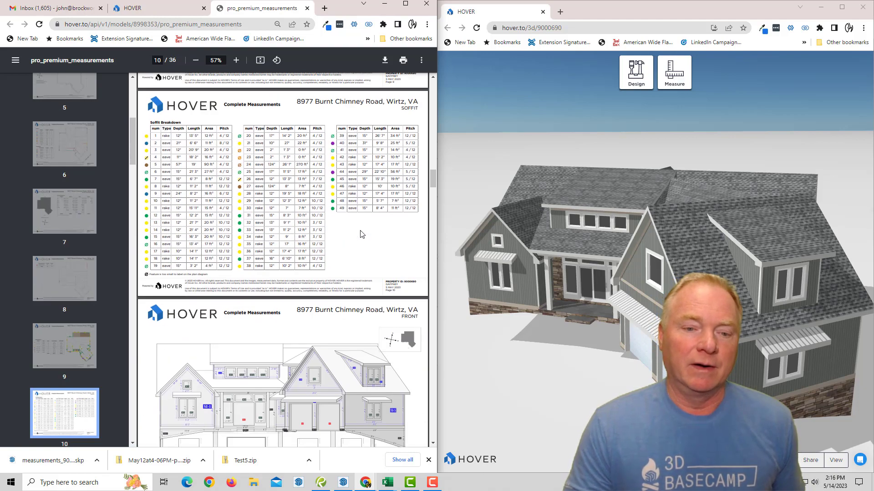
pyautogui.scroll(-3, 362, 234)
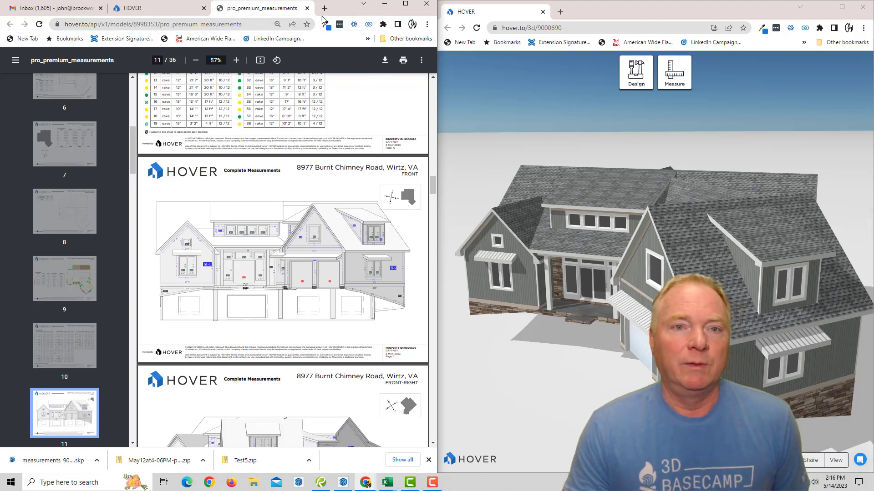
pyautogui.click(307, 8)
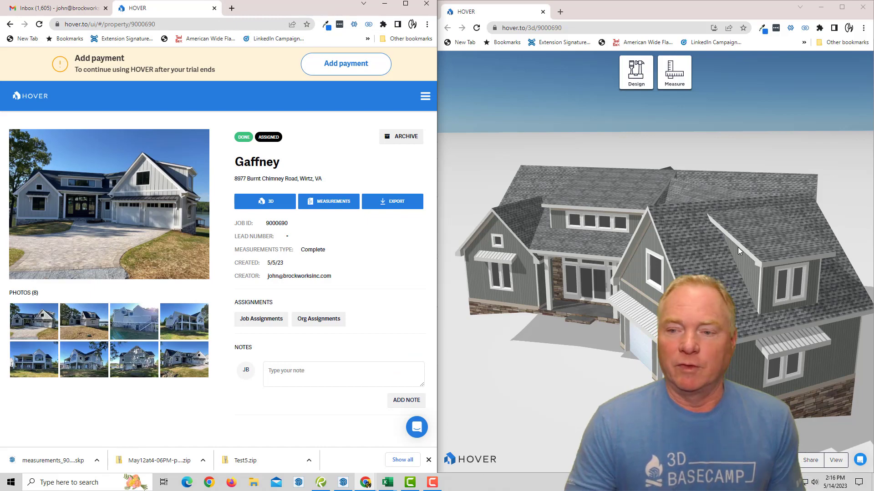
# Step: In the 3D model's design mode, apply GAF Timberline Ultra HD shingles in Charcoal to all roof facets
pyautogui.moveTo(738, 247); pyautogui.dragTo(619, 282)
pyautogui.click(636, 73)
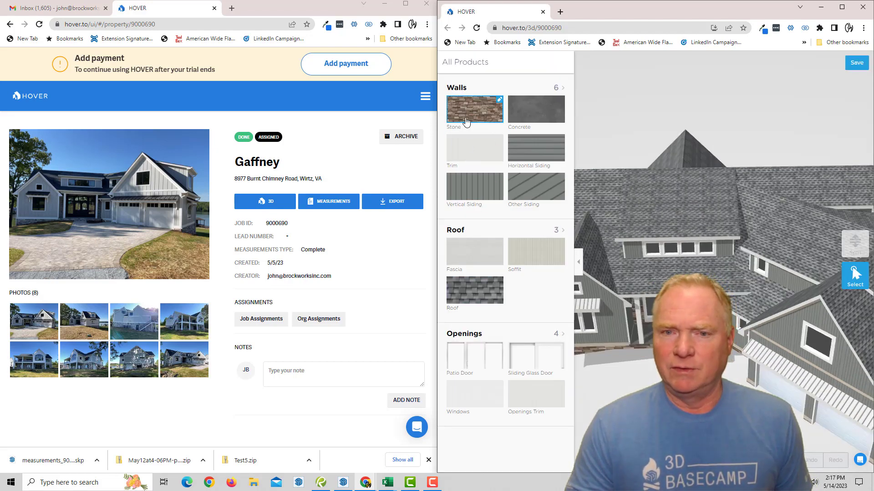
pyautogui.click(475, 288)
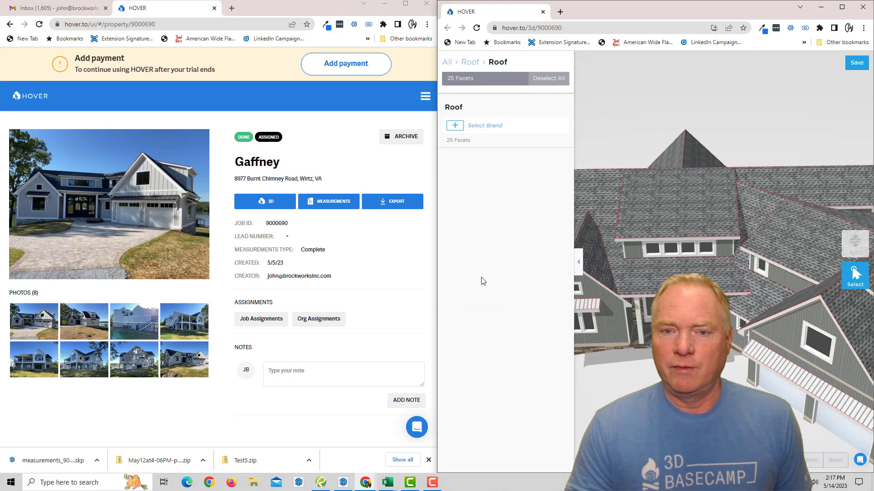
pyautogui.click(485, 126)
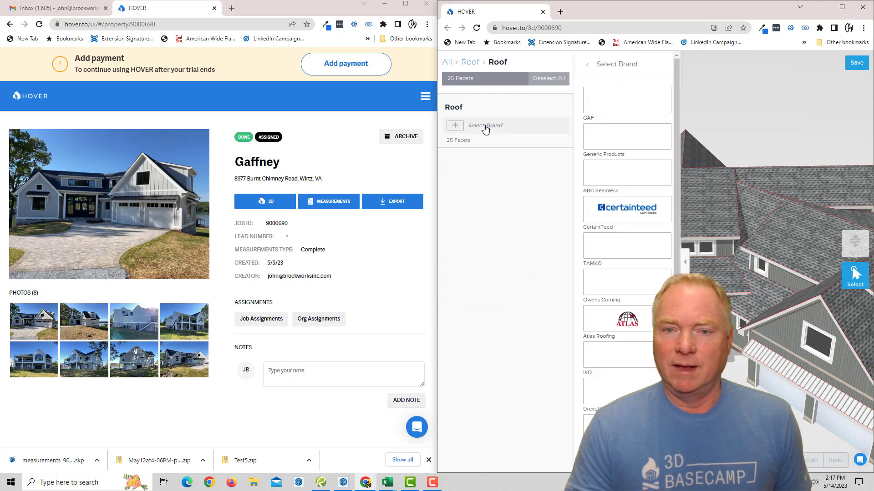
pyautogui.click(615, 104)
pyautogui.click(618, 105)
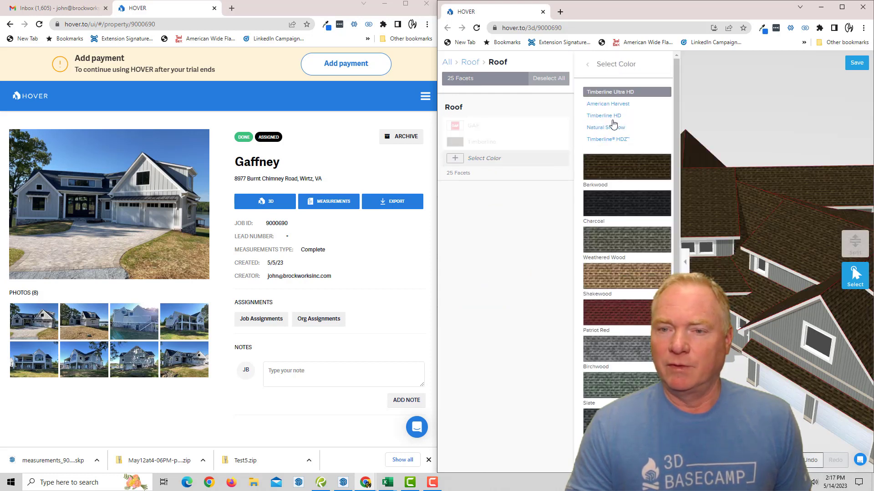
pyautogui.click(627, 204)
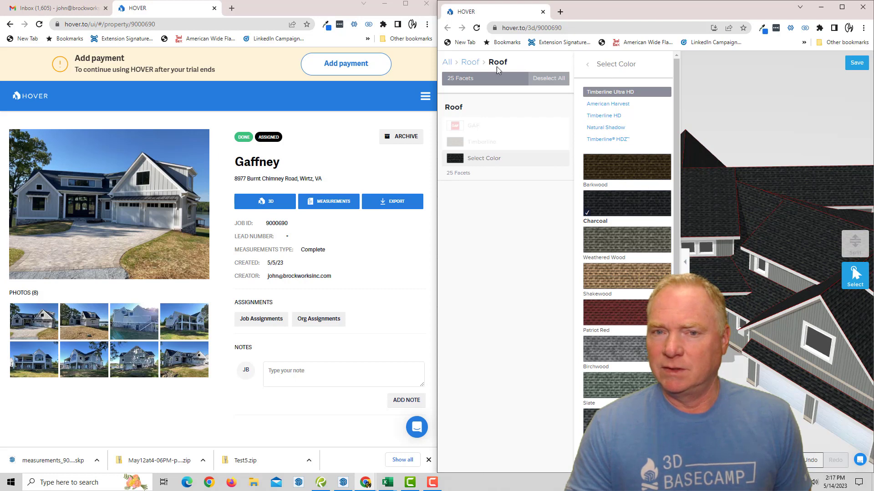
pyautogui.click(608, 61)
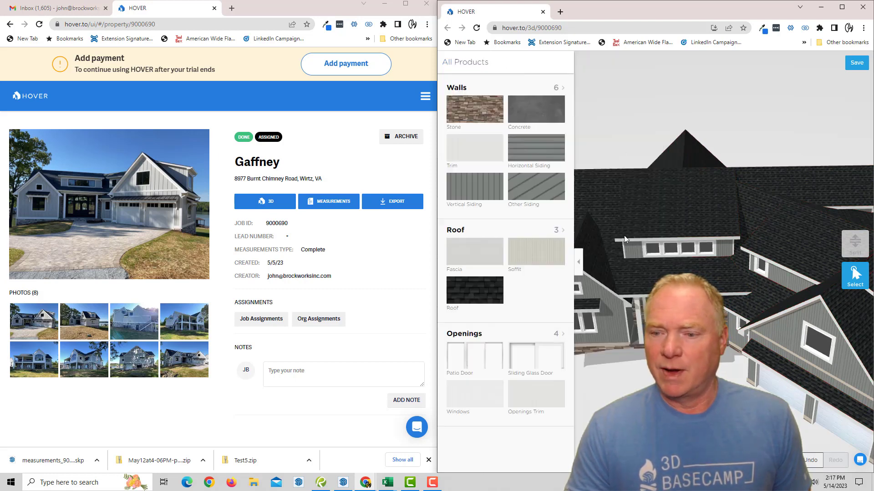
pyautogui.moveTo(641, 253); pyautogui.dragTo(626, 217)
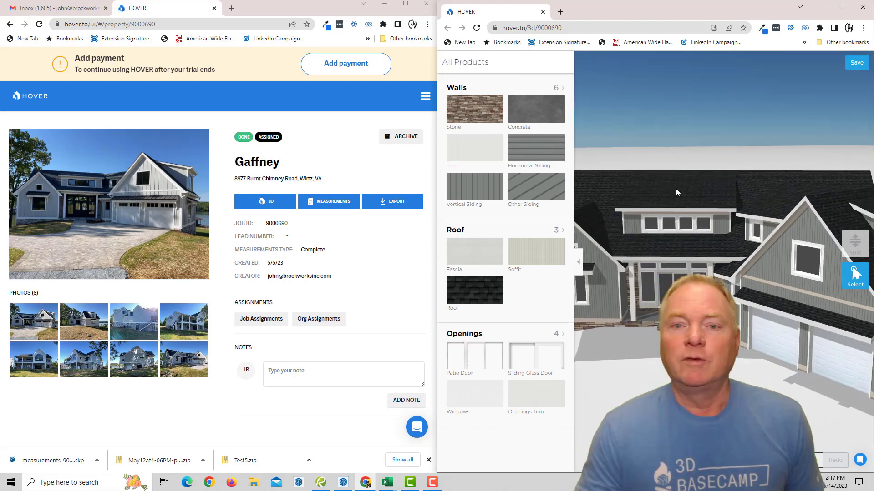
# Step: Open the job's export options to review the 3D file formats, and switch to the Hover_Demo model in SketchUp
pyautogui.click(398, 203)
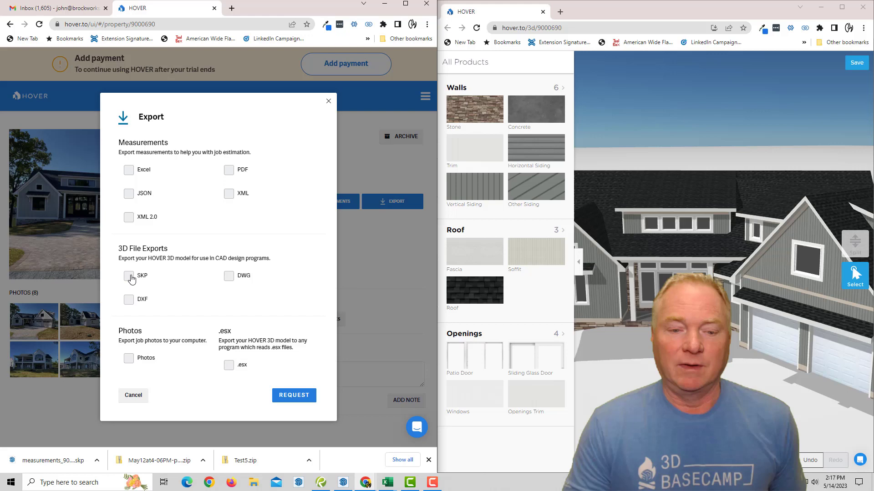
pyautogui.click(351, 482)
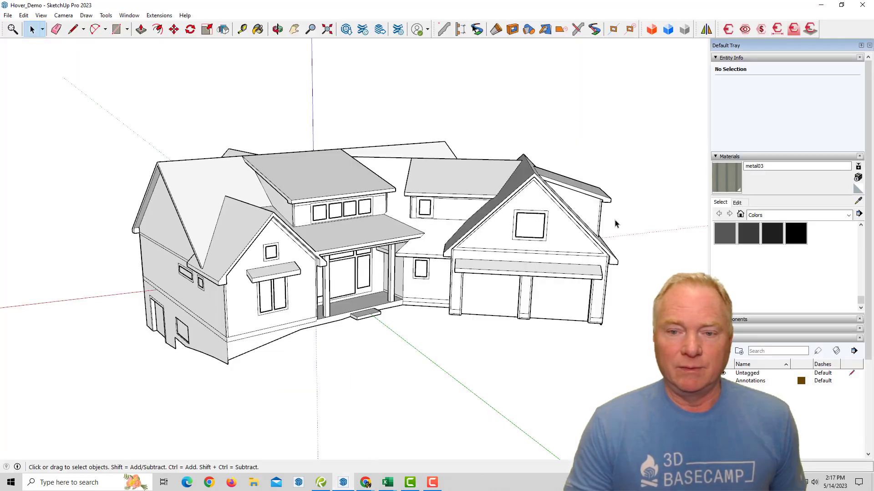
pyautogui.moveTo(528, 285); pyautogui.dragTo(483, 348, button='middle')
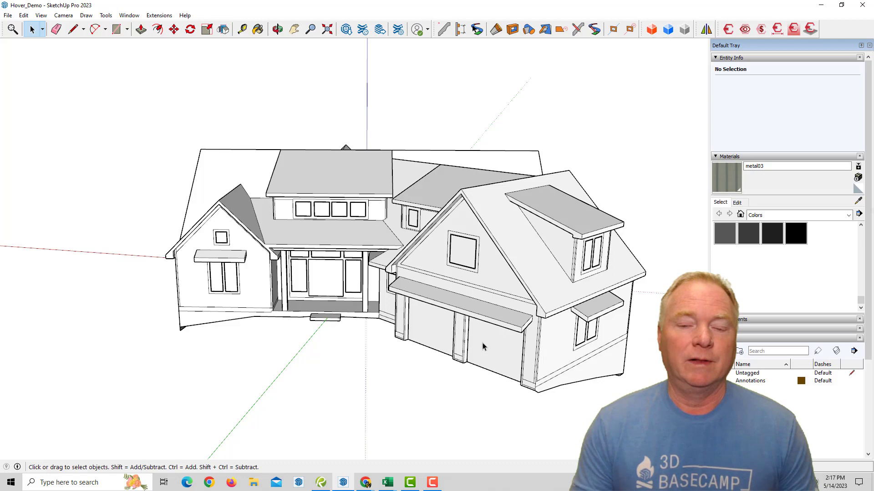
pyautogui.moveTo(483, 346); pyautogui.dragTo(528, 241, button='middle')
# Step: Select all the loose geometry of the house and make it a group
pyautogui.click(508, 259)
pyautogui.moveTo(133, 147); pyautogui.dragTo(542, 402)
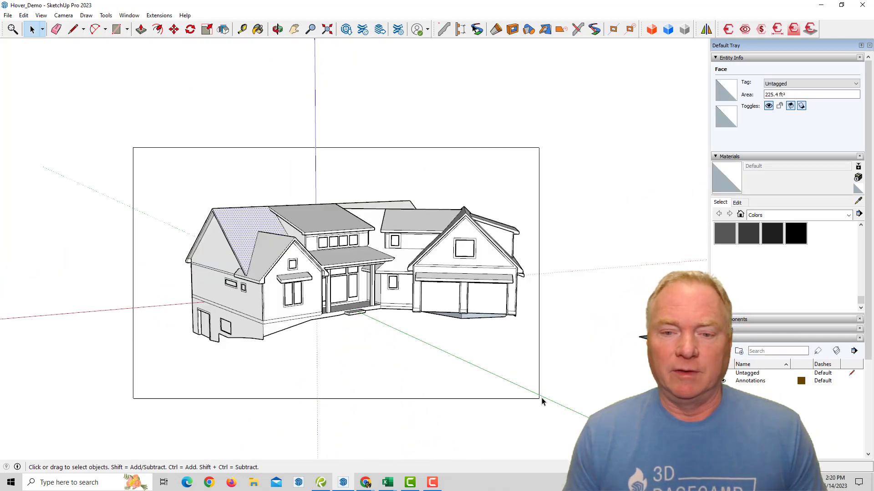
pyautogui.rightClick(486, 269)
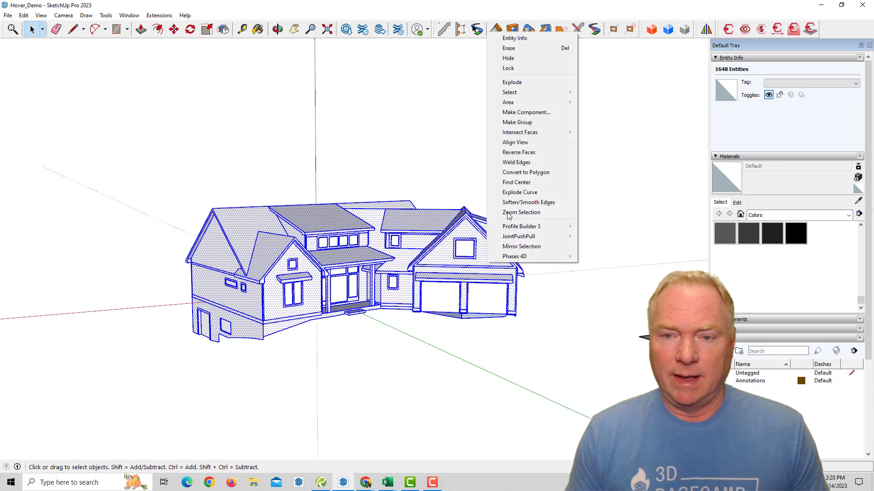
pyautogui.click(521, 124)
# Step: Add a new tag named House to the model
pyautogui.moveTo(564, 220); pyautogui.dragTo(583, 269, button='middle')
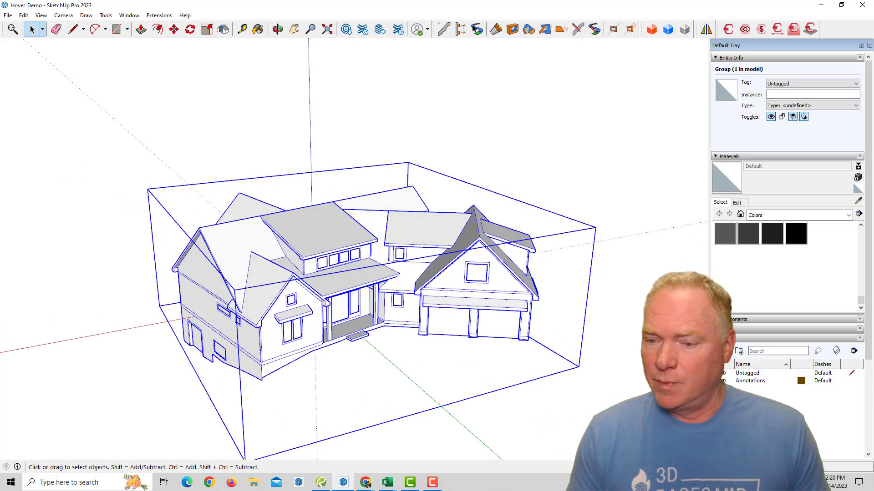
pyautogui.write('House')
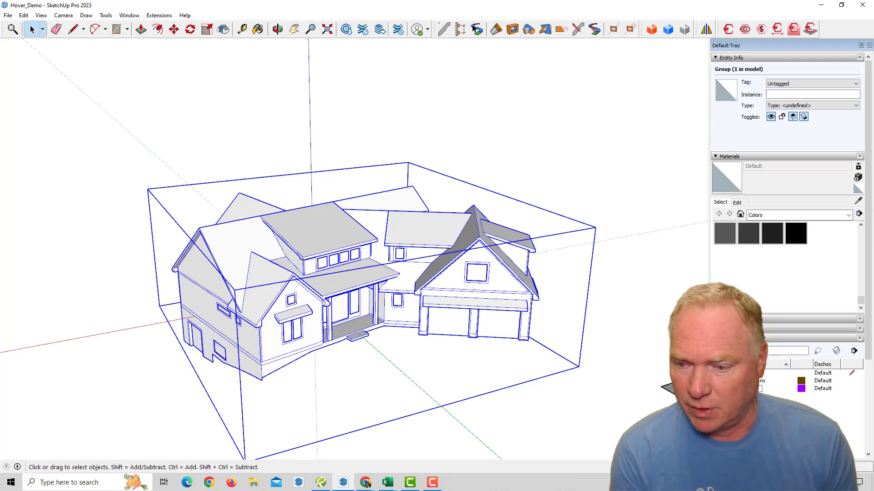
pyautogui.press('Return')
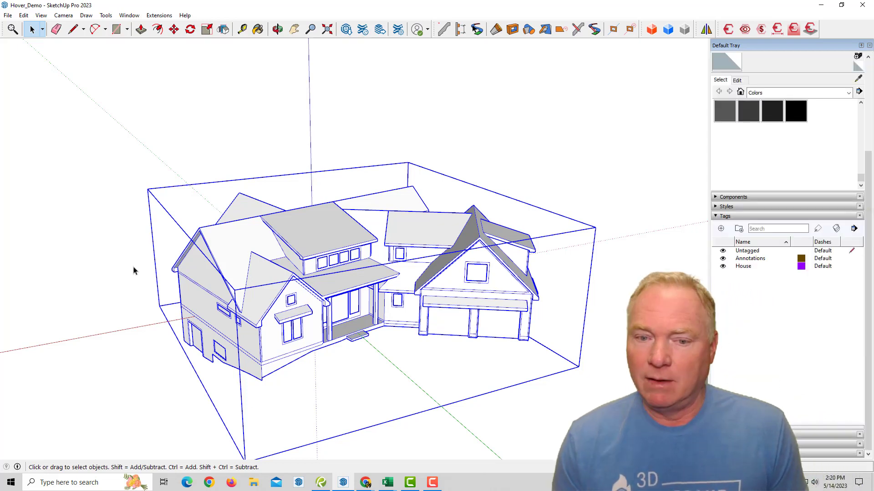
# Step: Show the In Model materials collection and assign the House tag to the house group
pyautogui.click(774, 93)
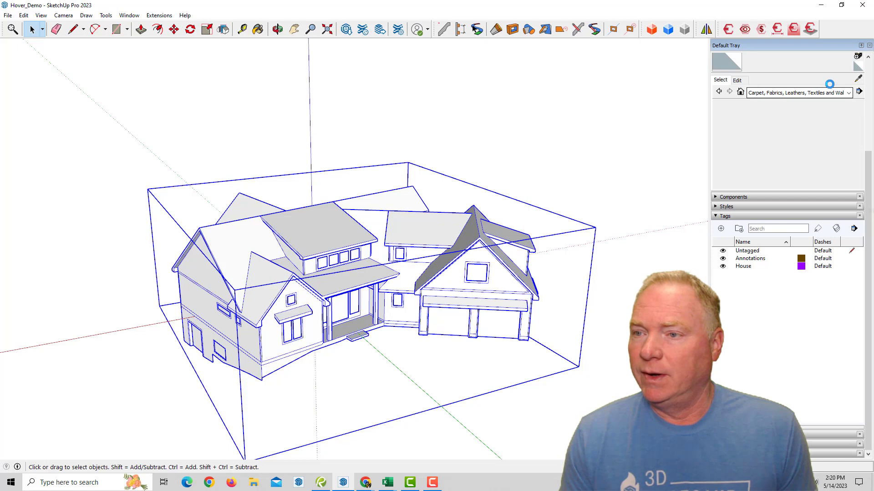
pyautogui.click(766, 101)
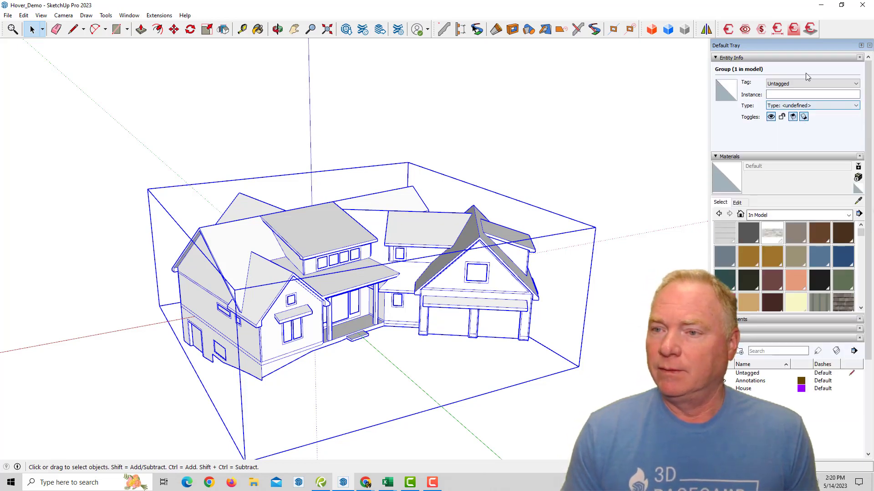
pyautogui.click(812, 84)
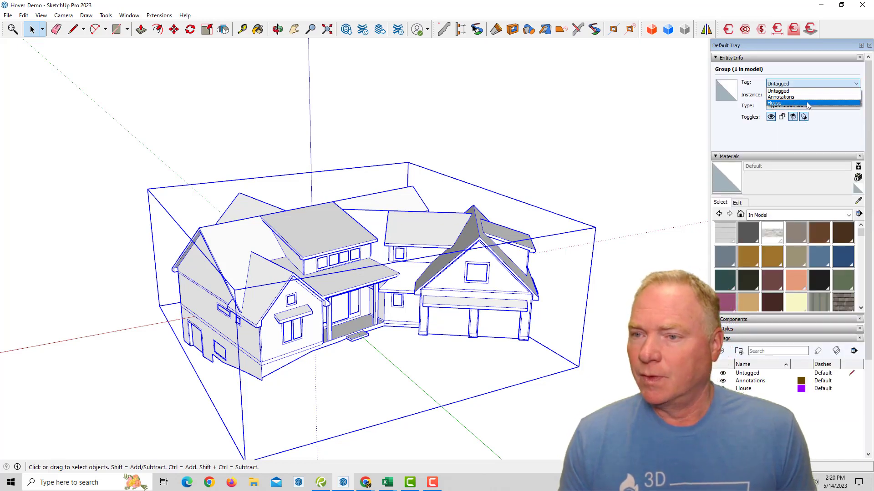
pyautogui.click(809, 103)
pyautogui.click(551, 306)
pyautogui.moveTo(432, 282); pyautogui.dragTo(410, 242, button='middle')
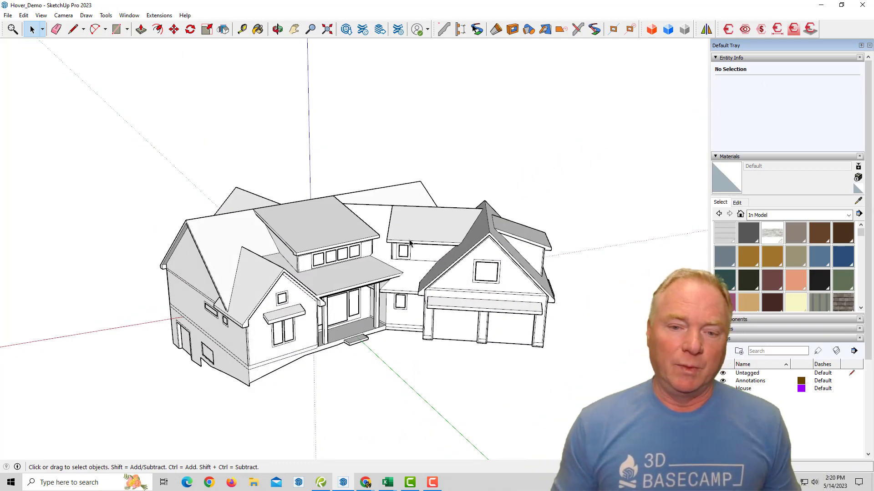
pyautogui.moveTo(409, 243); pyautogui.dragTo(297, 325, button='middle')
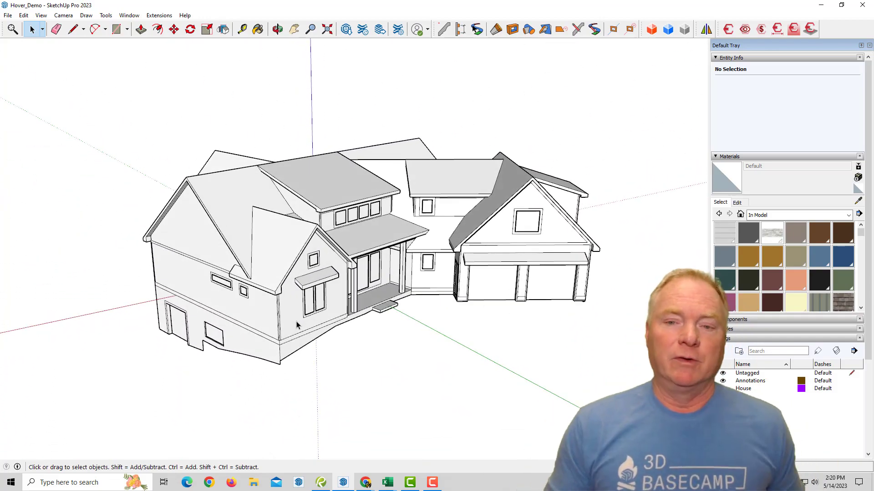
pyautogui.moveTo(297, 325); pyautogui.dragTo(404, 363, button='middle')
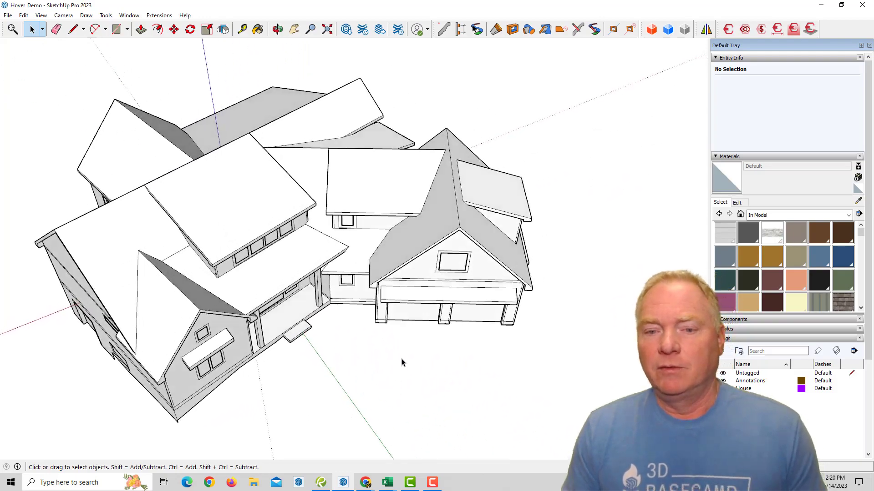
# Step: Sample the Roofing Shingles Asphalt material from the swatch board beside the house
pyautogui.click(399, 257)
pyautogui.scroll(-5, 399, 256)
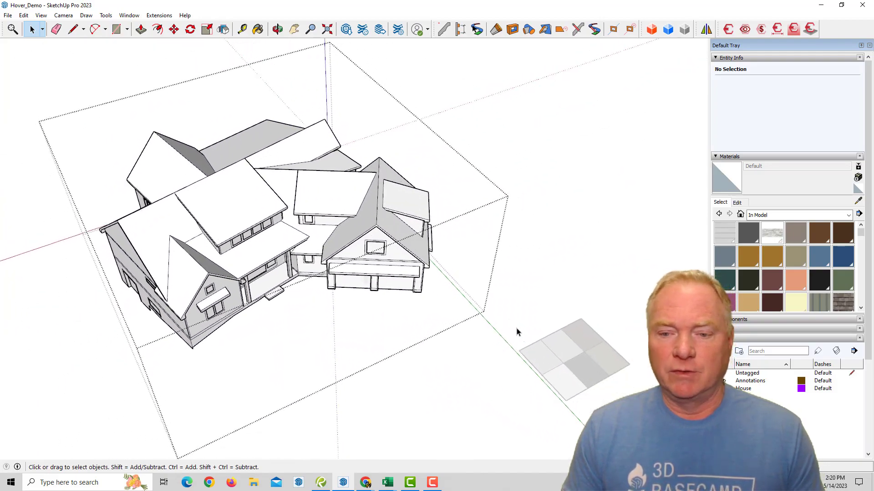
pyautogui.scroll(5, 559, 306)
pyautogui.scroll(-3, 551, 259)
pyautogui.scroll(3, 580, 273)
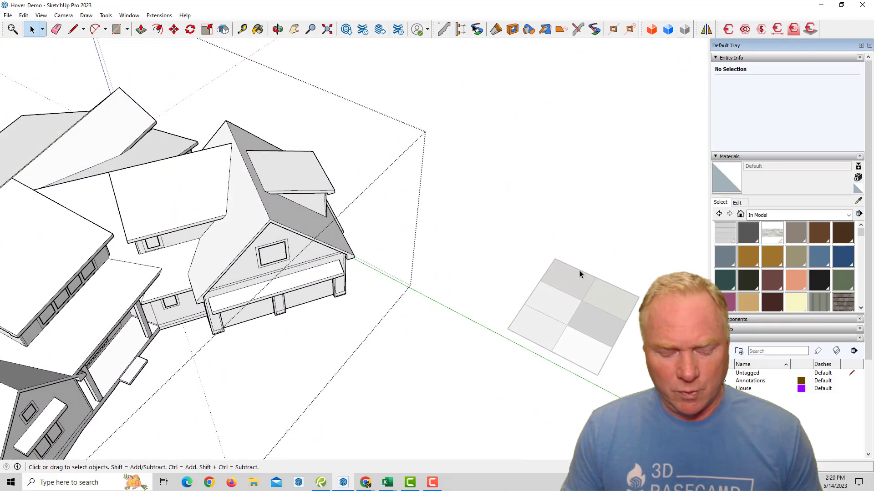
pyautogui.press('b')
pyautogui.scroll(4, 587, 301)
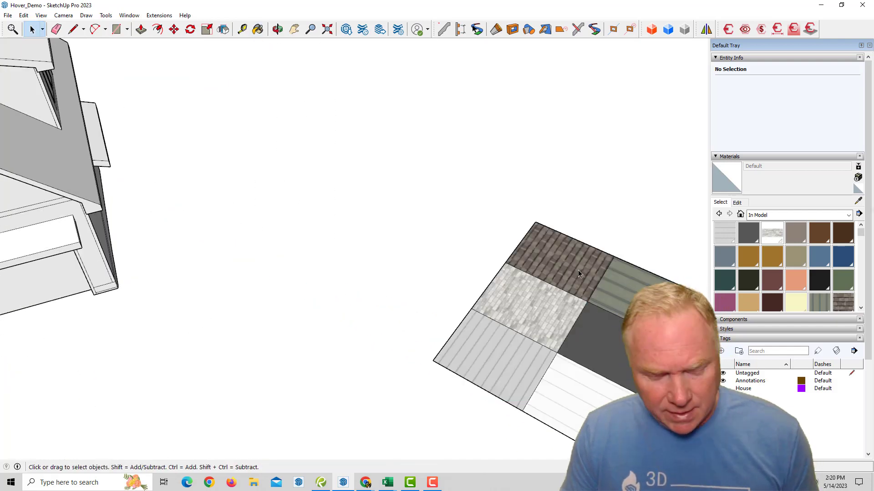
pyautogui.press('alt')
pyautogui.keyDown('alt'); pyautogui.click(580, 265); pyautogui.keyUp('alt')
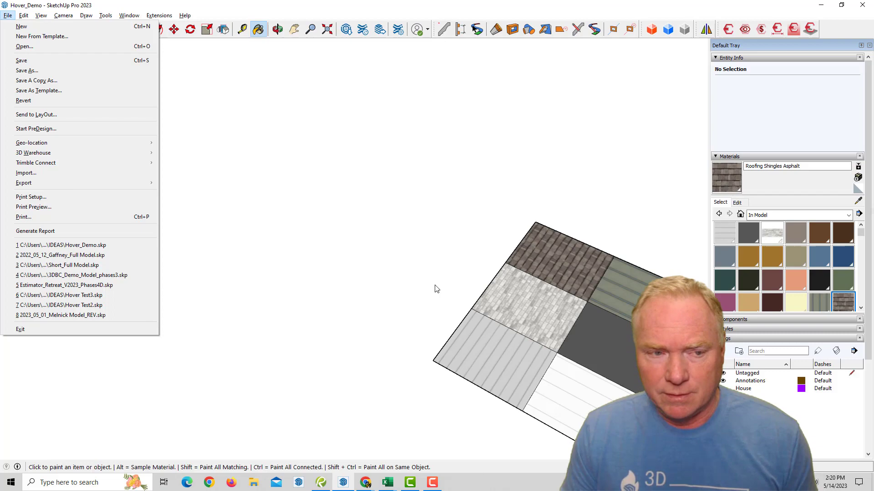
# Step: Inside the house group, paint the garage gable roof, its dormer roof and the adjoining roof face with Roofing Shingles Asphalt
pyautogui.scroll(-5, 339, 261)
pyautogui.scroll(2, 314, 230)
pyautogui.press('space')
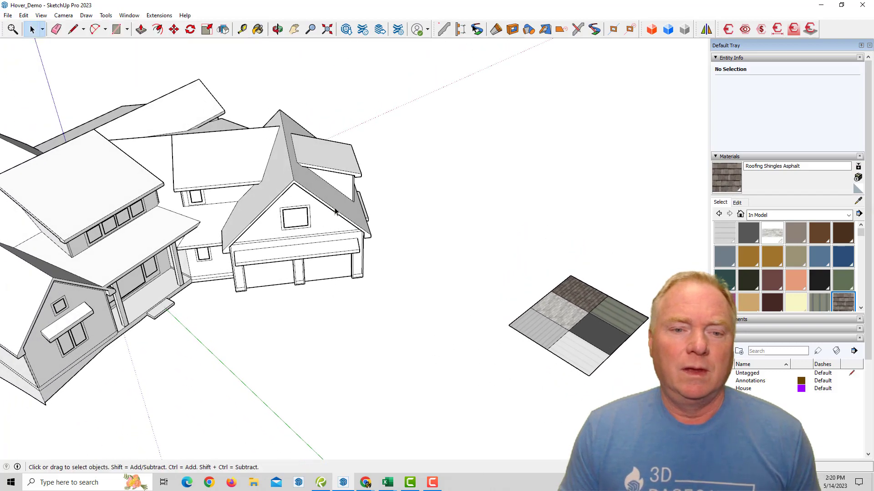
pyautogui.scroll(3, 351, 218)
pyautogui.scroll(1, 362, 225)
pyautogui.press('b')
pyautogui.click(356, 220)
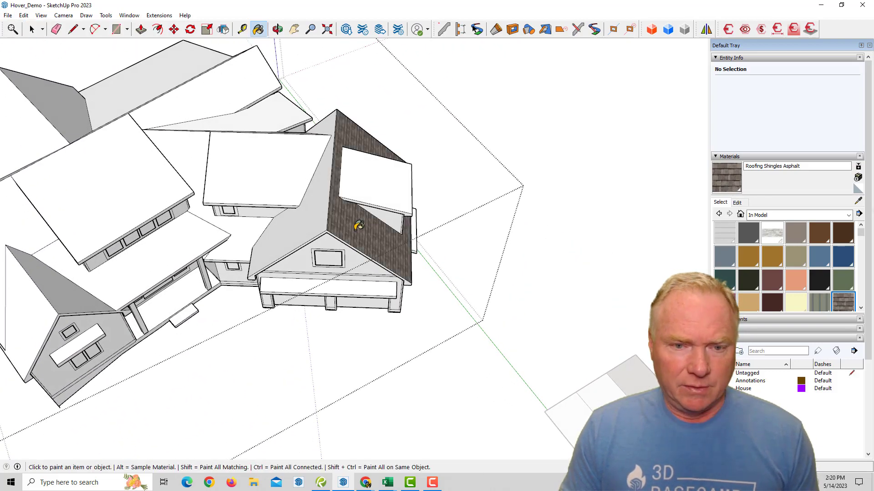
pyautogui.click(366, 185)
pyautogui.click(317, 206)
pyautogui.click(298, 177)
pyautogui.scroll(4, 318, 177)
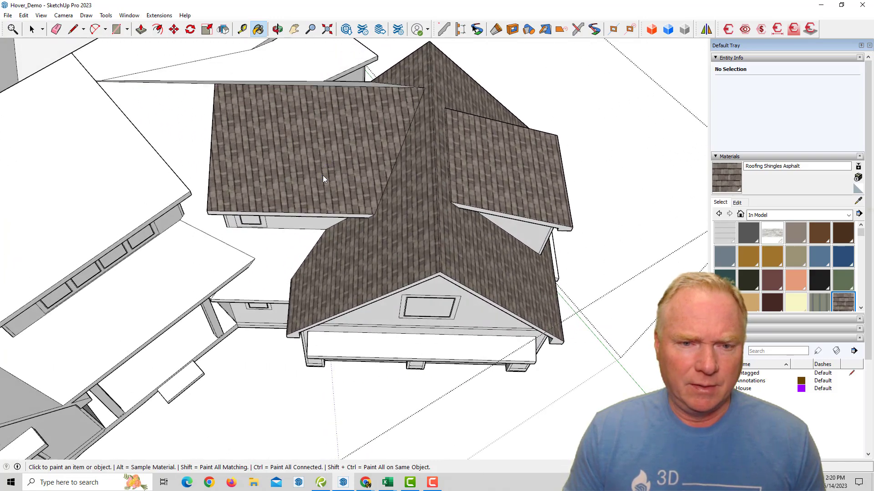
# Step: Rotate the shingle texture on the roof face adjoining the garage gable so its courses run horizontally
pyautogui.rightClick(323, 175)
pyautogui.moveTo(366, 297)
pyautogui.click(437, 306)
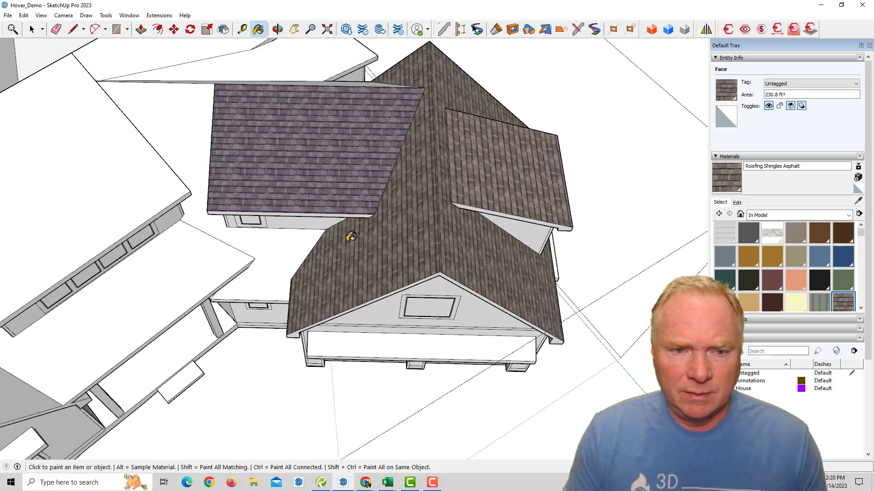
# Step: Paint the front main roof, shed dormer, porch and small front gable roof faces with Roofing Shingles Asphalt
pyautogui.click(289, 247)
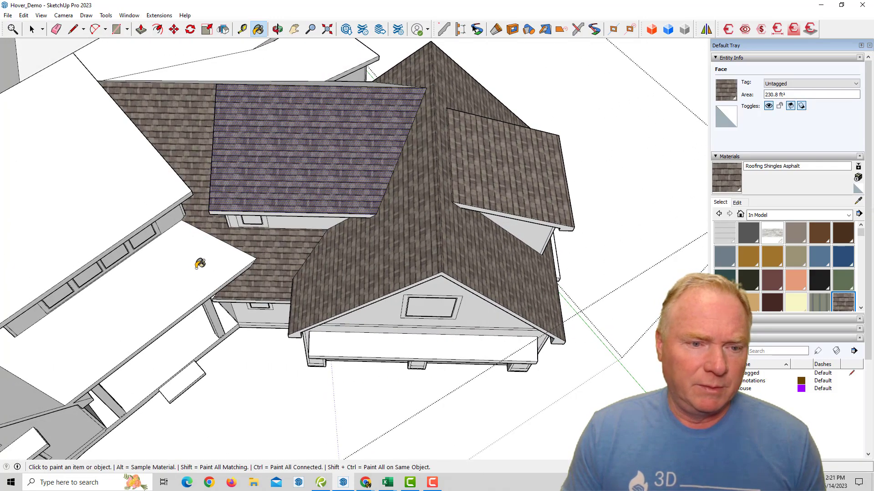
pyautogui.moveTo(201, 261); pyautogui.dragTo(172, 207, button='middle')
pyautogui.click(168, 211)
pyautogui.scroll(-2, 157, 223)
pyautogui.moveTo(125, 241); pyautogui.dragTo(303, 297, button='middle')
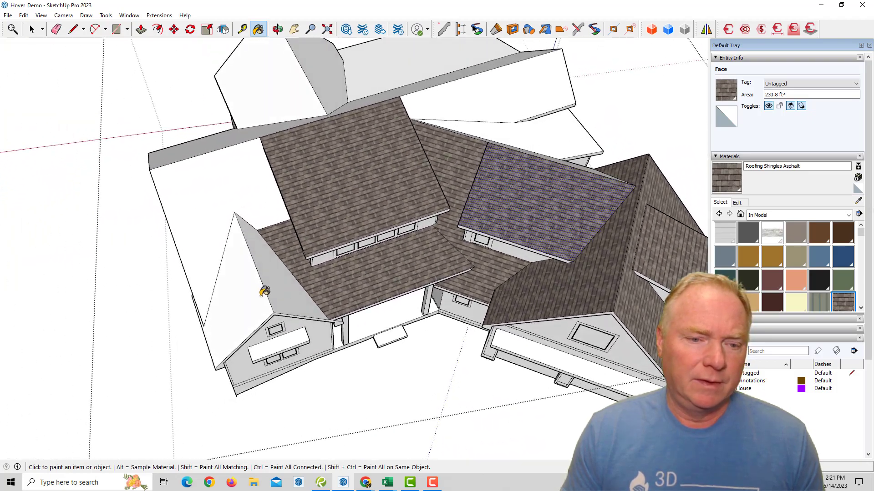
pyautogui.click(276, 296)
pyautogui.click(247, 296)
pyautogui.click(214, 214)
# Step: Paint the remaining roof faces at the rear of the house with Roofing Shingles Asphalt
pyautogui.moveTo(214, 214)
pyautogui.mouseDown(button='middle')
pyautogui.moveTo(368, 297)
pyautogui.moveTo(508, 275)
pyautogui.mouseUp(button='middle')
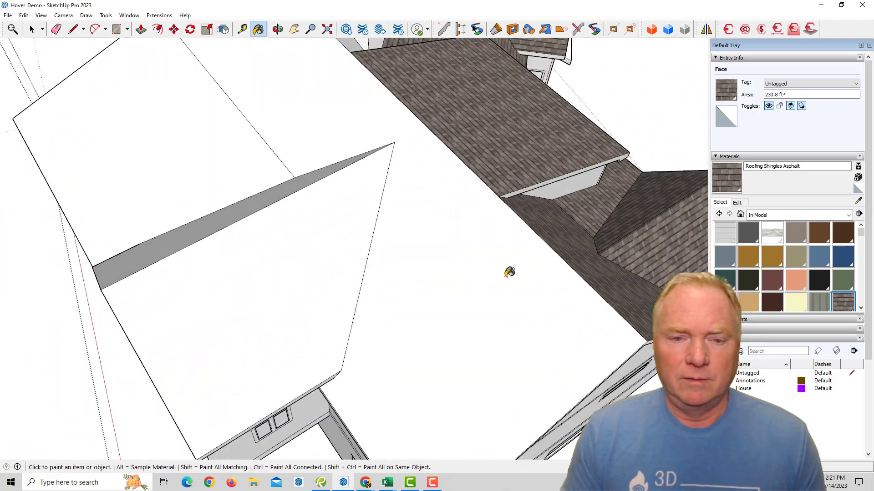
pyautogui.click(506, 274)
pyautogui.click(304, 264)
pyautogui.moveTo(307, 259)
pyautogui.mouseDown(button='middle')
pyautogui.moveTo(542, 258)
pyautogui.moveTo(562, 269)
pyautogui.mouseUp(button='middle')
pyautogui.click(557, 270)
pyautogui.click(454, 284)
pyautogui.moveTo(454, 284)
pyautogui.mouseDown(button='middle')
pyautogui.moveTo(447, 285)
pyautogui.moveTo(445, 181)
pyautogui.moveTo(488, 196)
pyautogui.mouseUp(button='middle')
pyautogui.click(486, 196)
pyautogui.click(464, 175)
pyautogui.click(433, 127)
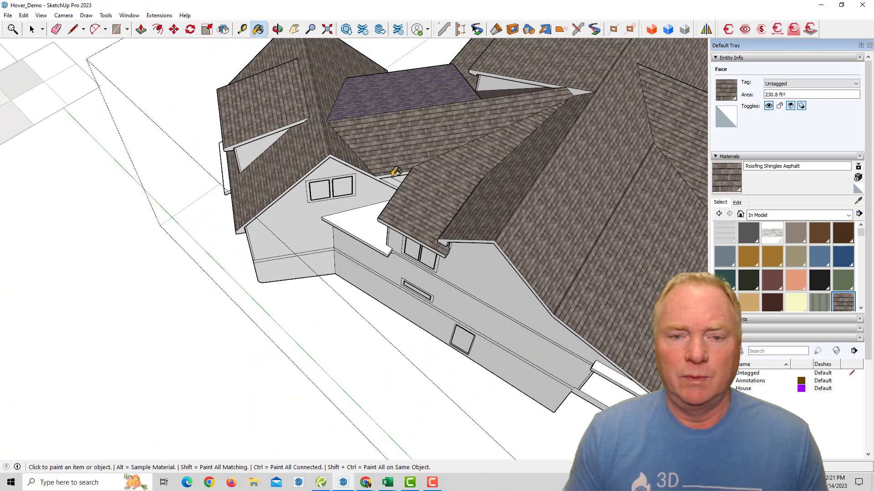
pyautogui.scroll(3, 395, 172)
pyautogui.scroll(2, 426, 173)
pyautogui.scroll(-3, 404, 235)
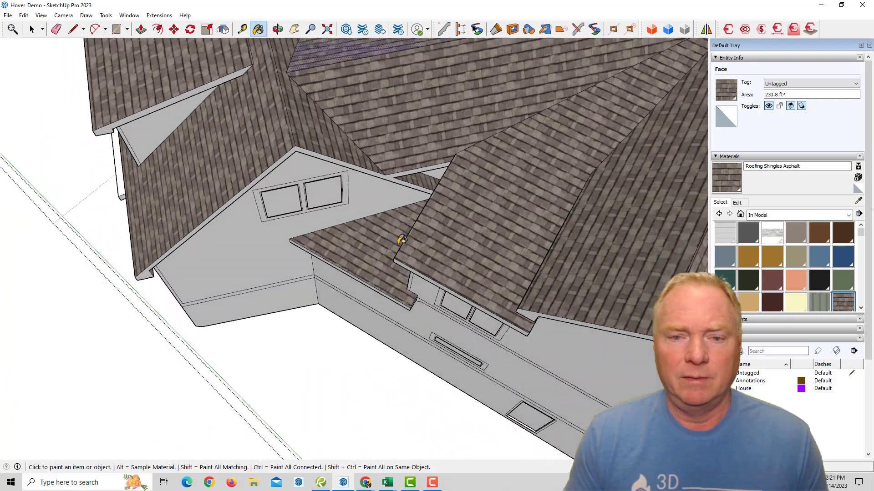
# Step: Stop painting and close the house group, leaving nothing selected
pyautogui.moveTo(400, 238)
pyautogui.mouseDown(button='middle')
pyautogui.moveTo(491, 257)
pyautogui.moveTo(520, 234)
pyautogui.moveTo(501, 310)
pyautogui.moveTo(428, 334)
pyautogui.mouseUp(button='middle')
pyautogui.scroll(-5, 522, 248)
pyautogui.press('space')
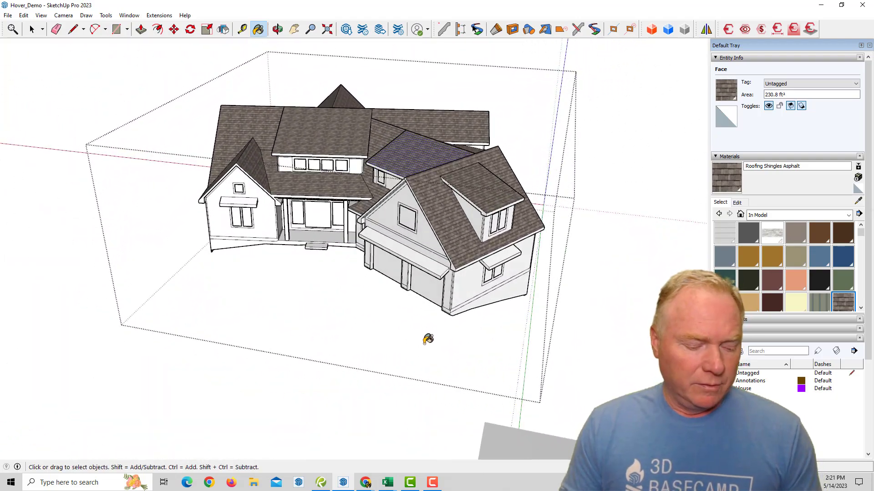
pyautogui.click(536, 401)
pyautogui.moveTo(586, 84); pyautogui.dragTo(628, 88, button='middle')
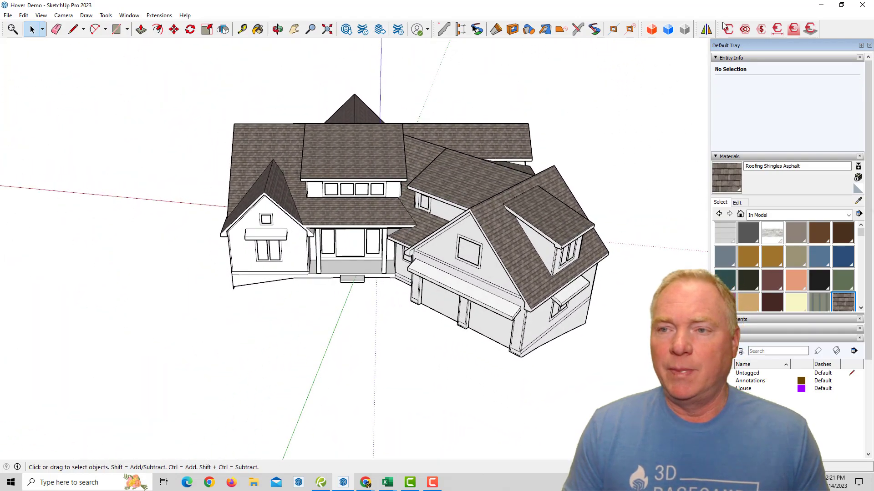
# Step: Open Estimator for the house group and assign the item 335-10 | Shingles labor per square to the Roofing Shingles Asphalt material
pyautogui.click(728, 30)
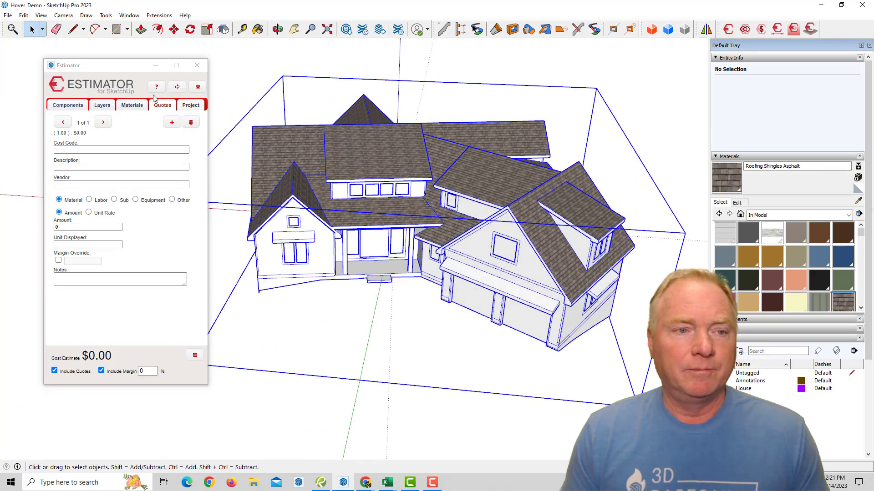
pyautogui.click(132, 105)
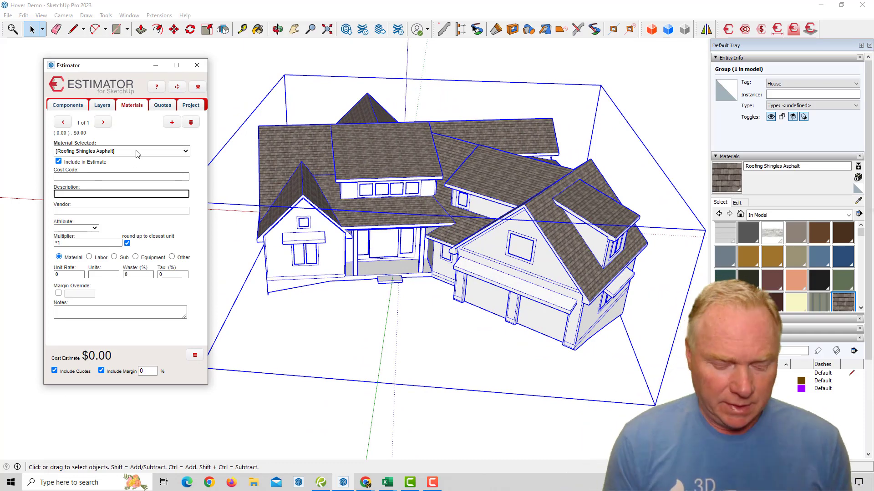
pyautogui.write('roof')
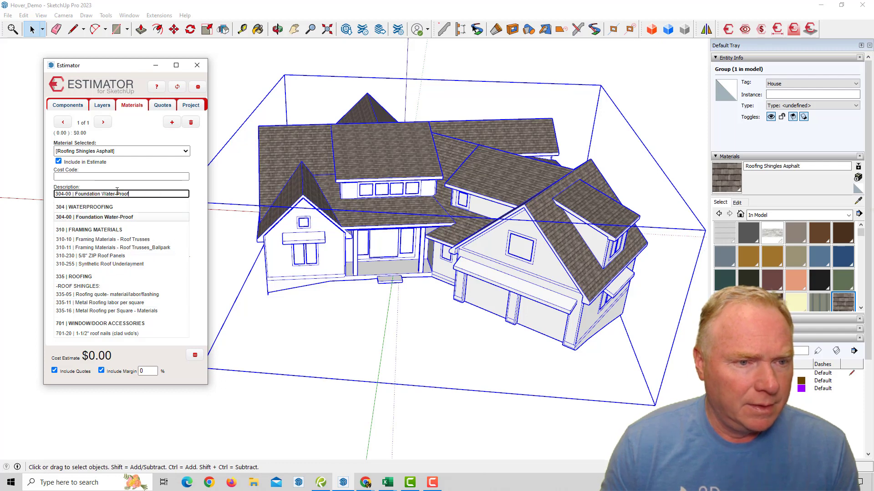
pyautogui.write('shing')
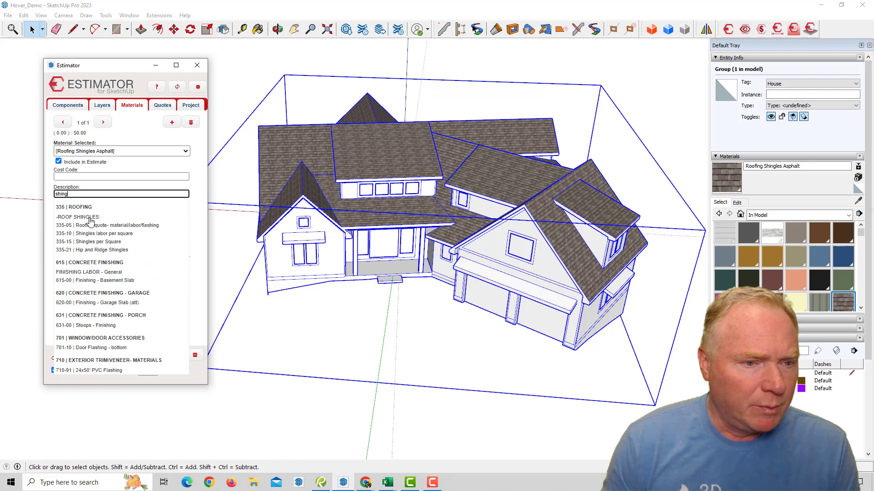
pyautogui.click(121, 234)
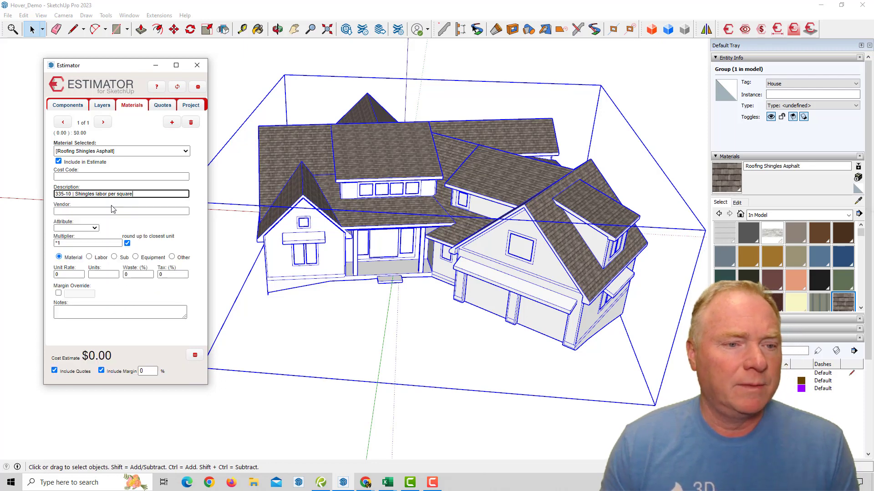
pyautogui.click(112, 211)
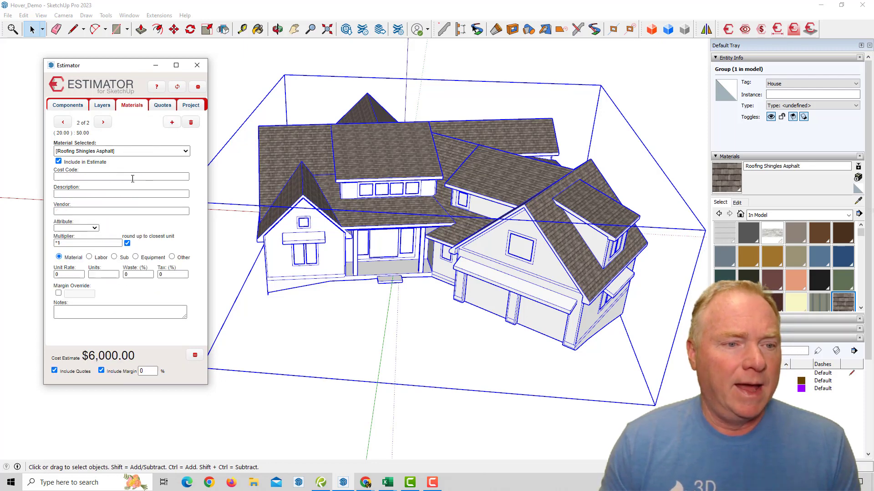
# Step: Fill the second cost item of the Roofing Shingles Asphalt material with 335-15 | Shingles per Square
pyautogui.write('shingle')
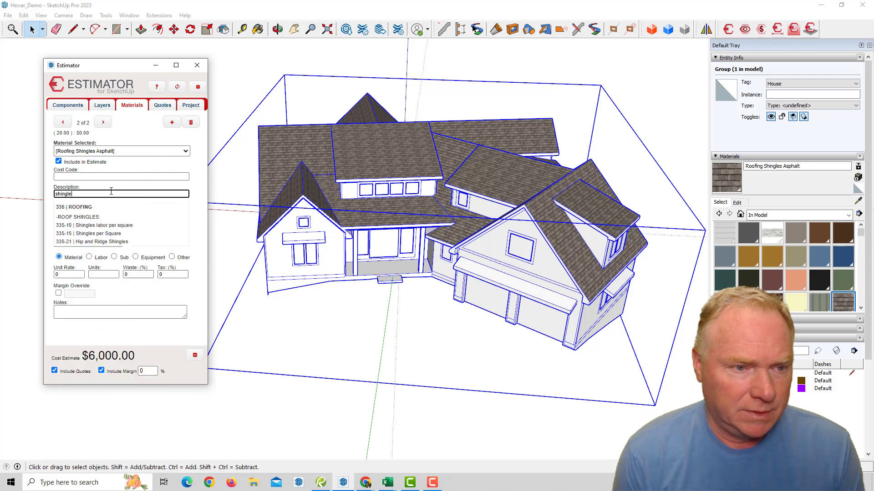
pyautogui.click(119, 235)
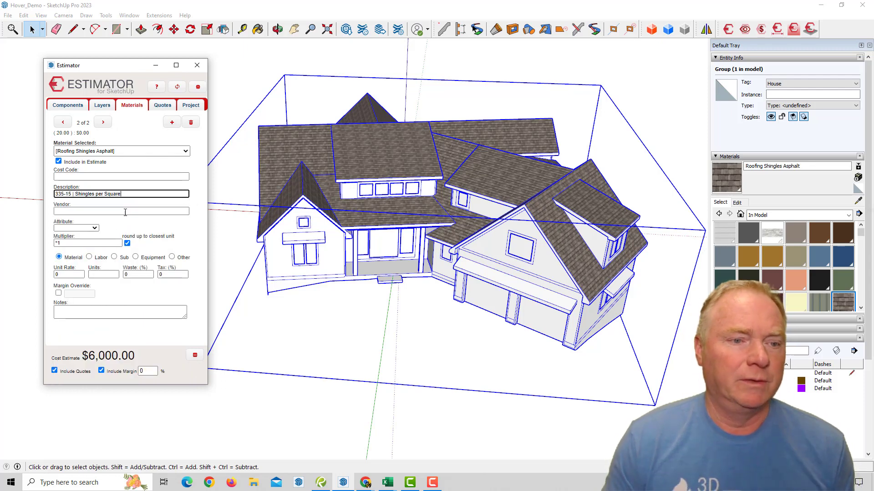
pyautogui.click(125, 213)
# Step: Paint the canopy over the garage doors and the front and side window awnings with the metal03 material
pyautogui.moveTo(333, 302); pyautogui.dragTo(444, 241, button='middle')
pyautogui.scroll(3, 381, 310)
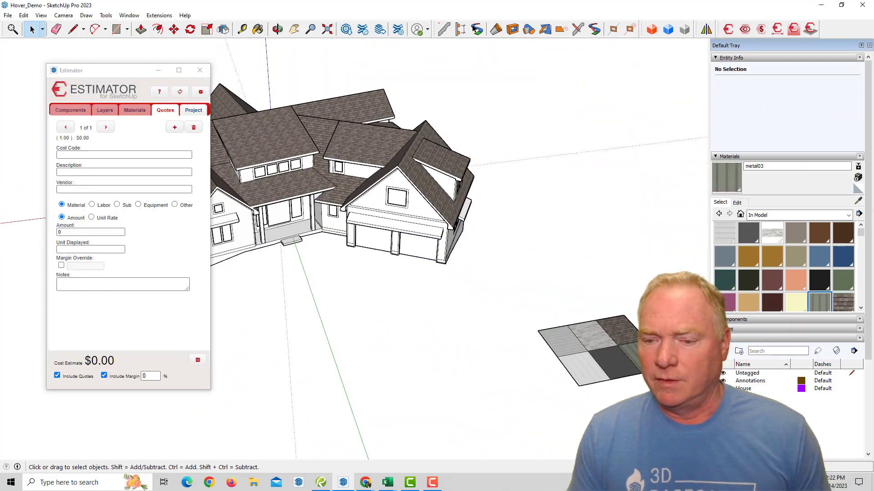
pyautogui.moveTo(399, 177); pyautogui.dragTo(548, 243, button='middle')
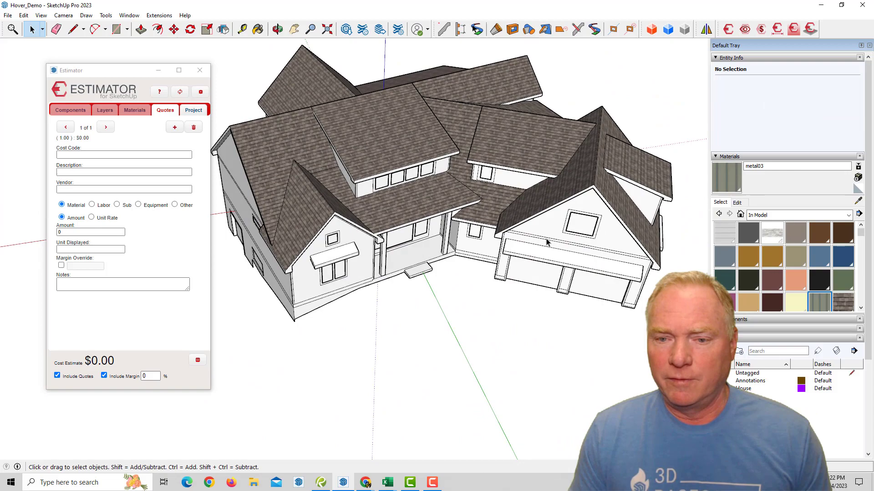
pyautogui.scroll(2, 537, 256)
pyautogui.press('b')
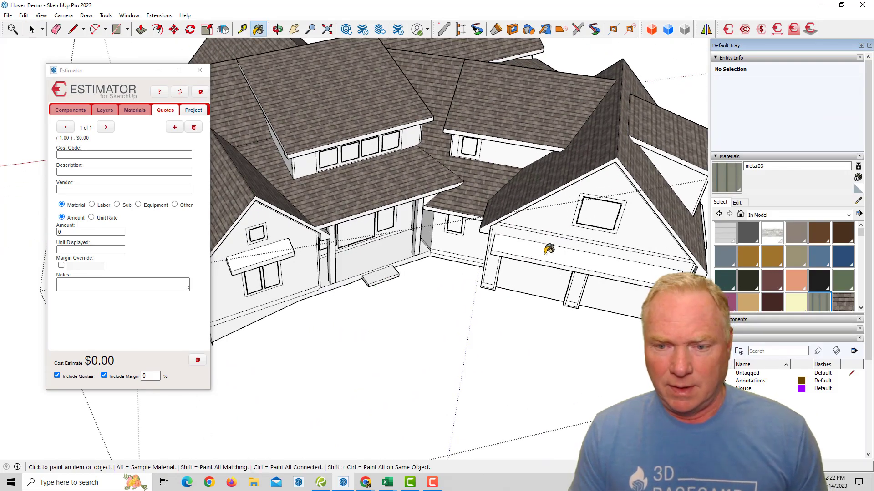
pyautogui.click(544, 254)
pyautogui.scroll(-1, 361, 286)
pyautogui.scroll(1, 327, 269)
pyautogui.click(304, 254)
pyautogui.scroll(-1, 409, 277)
pyautogui.moveTo(410, 276)
pyautogui.mouseDown(button='middle')
pyautogui.moveTo(468, 239)
pyautogui.moveTo(491, 241)
pyautogui.mouseUp(button='middle')
pyautogui.click(490, 312)
pyautogui.press('space')
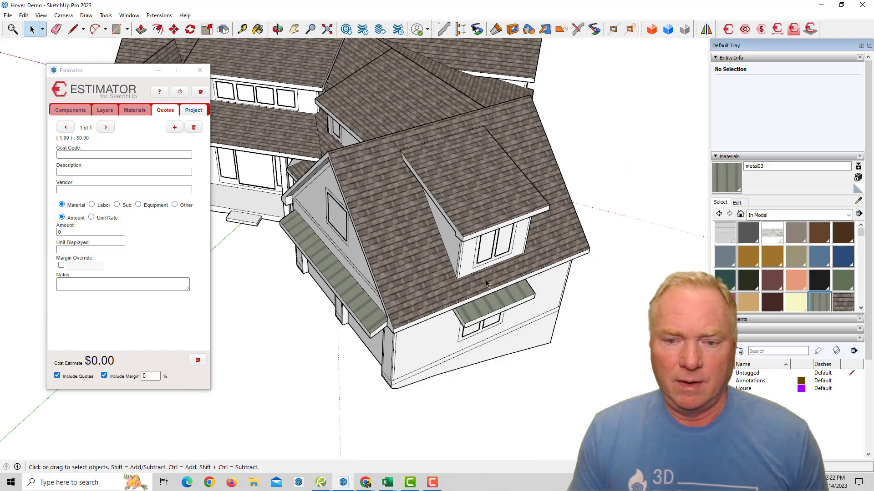
# Step: Select the house group and show the estimate entry for its metal03 material in Estimator
pyautogui.click(485, 280)
pyautogui.moveTo(485, 279); pyautogui.dragTo(528, 294, button='middle')
pyautogui.click(136, 112)
pyautogui.click(108, 156)
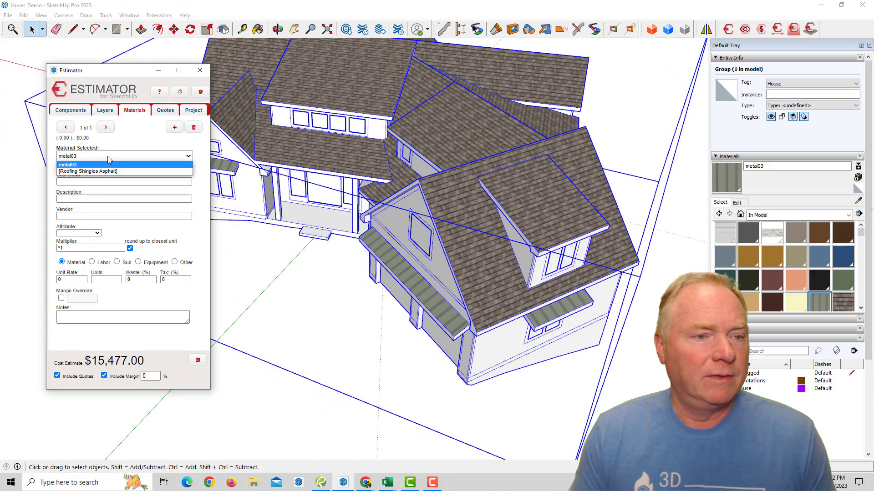
pyautogui.click(108, 156)
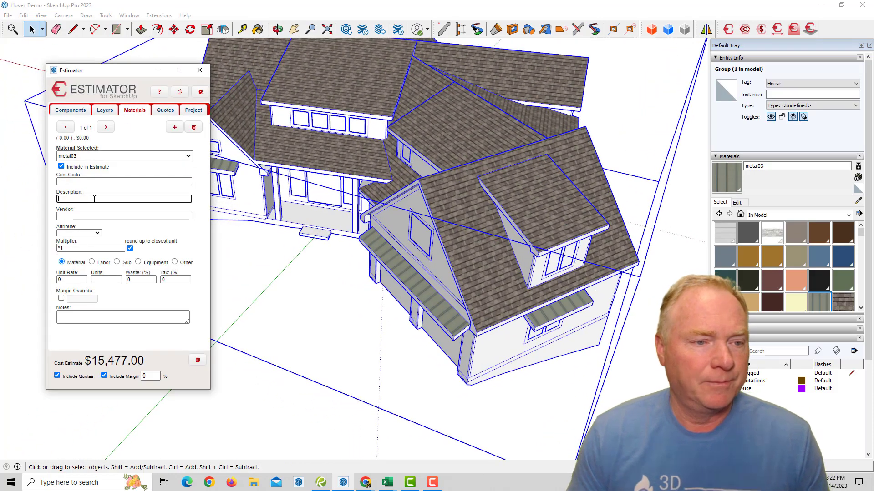
# Step: Assign the cost item 335-11 | Metal Roofing labor per square to the metal03 material
pyautogui.write('metqal')
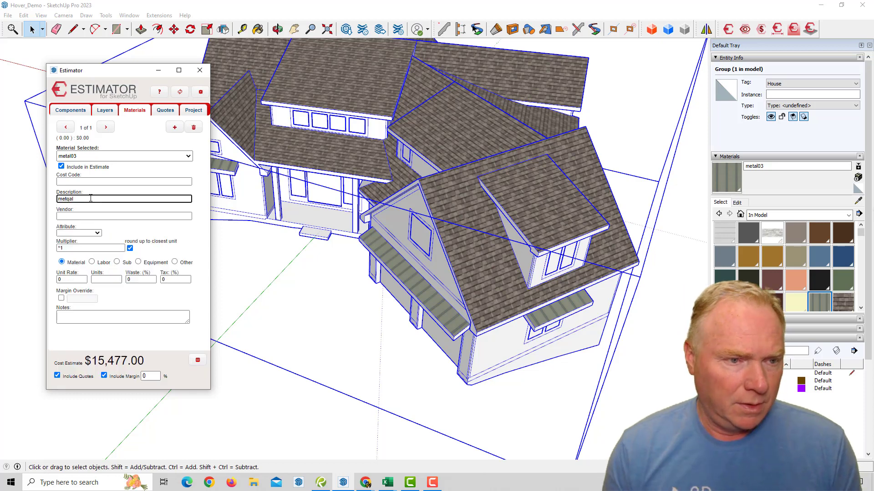
pyautogui.press('BackSpace')
pyautogui.press('BackSpace')
pyautogui.press('BackSpace')
pyautogui.write('abor per square')
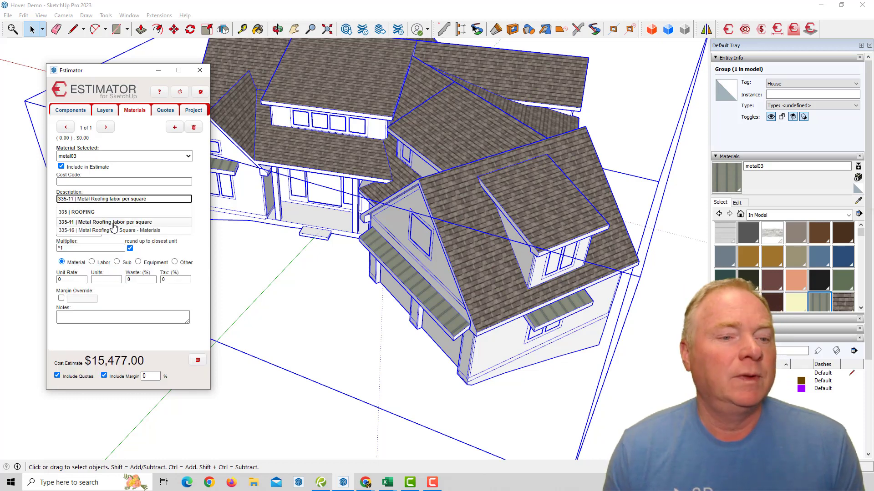
pyautogui.click(114, 223)
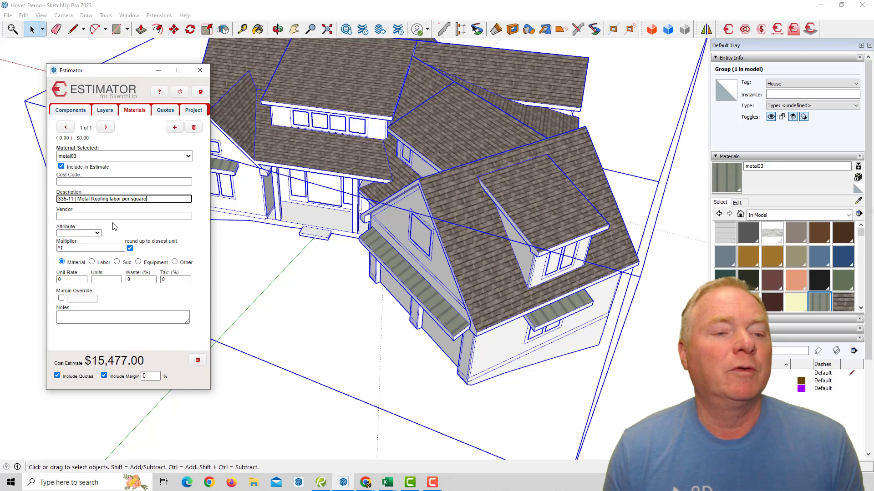
pyautogui.click(109, 216)
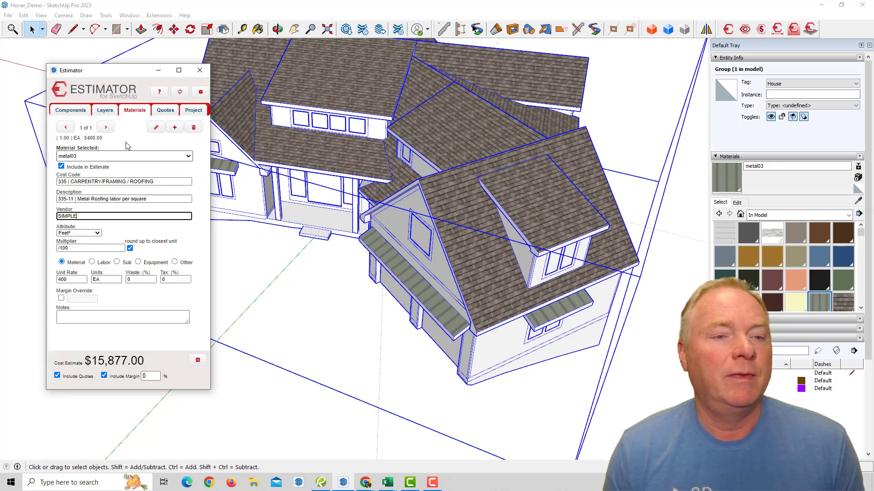
# Step: Add a second cost item to the metal03 material and fill it with 335-16 | Metal Roofing per Square - Materials
pyautogui.click(176, 128)
pyautogui.write('metal')
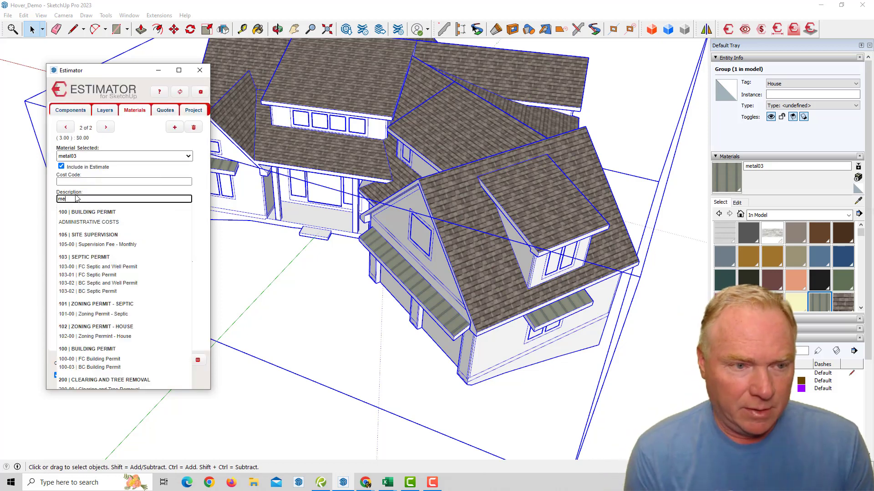
pyautogui.click(143, 231)
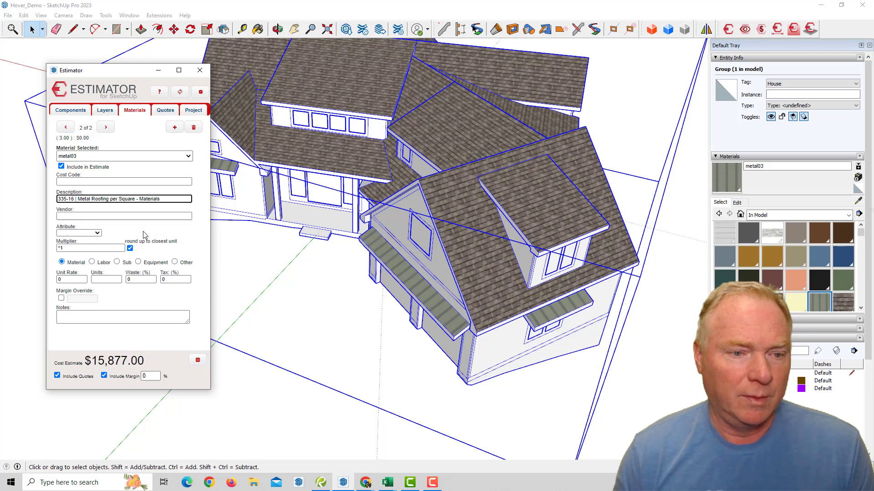
pyautogui.click(146, 215)
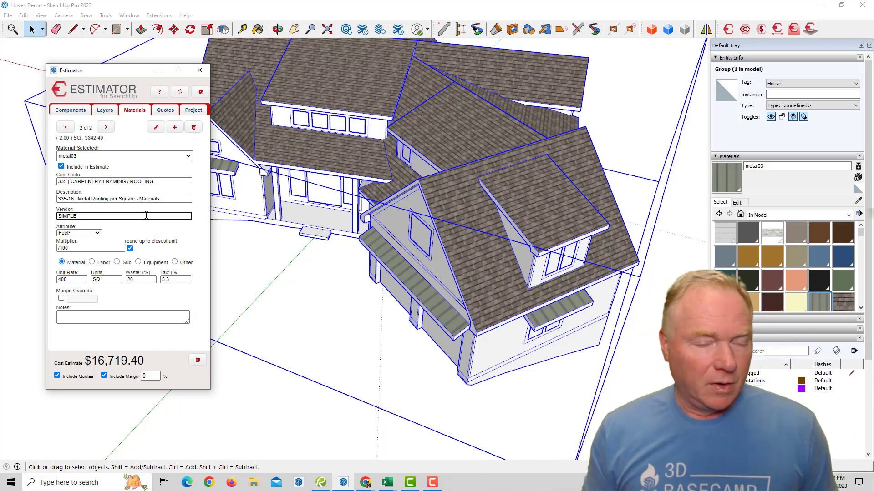
# Step: Clear the selection and sample the Cladding Siding White material from the swatch board beside the house
pyautogui.moveTo(336, 341); pyautogui.dragTo(480, 345, button='middle')
pyautogui.click(390, 365)
pyautogui.scroll(3, 473, 336)
pyautogui.press('b')
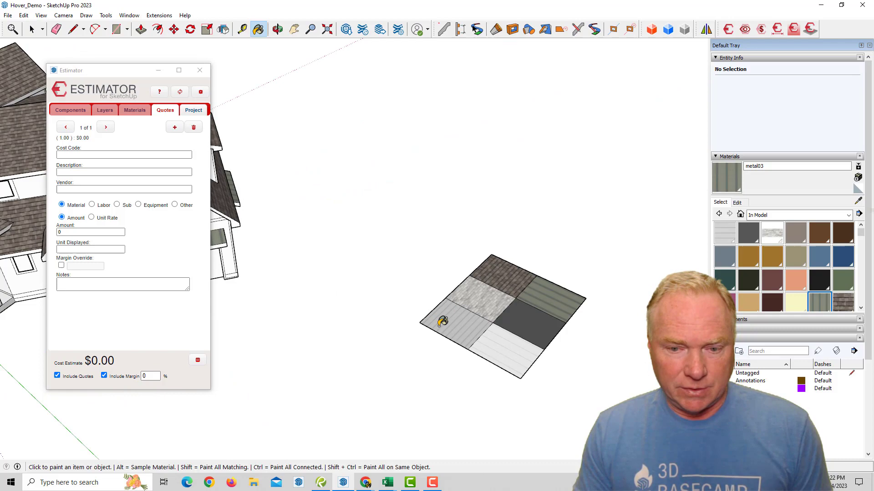
pyautogui.keyDown('alt'); pyautogui.click(440, 325); pyautogui.keyUp('alt')
pyautogui.scroll(-6, 380, 191)
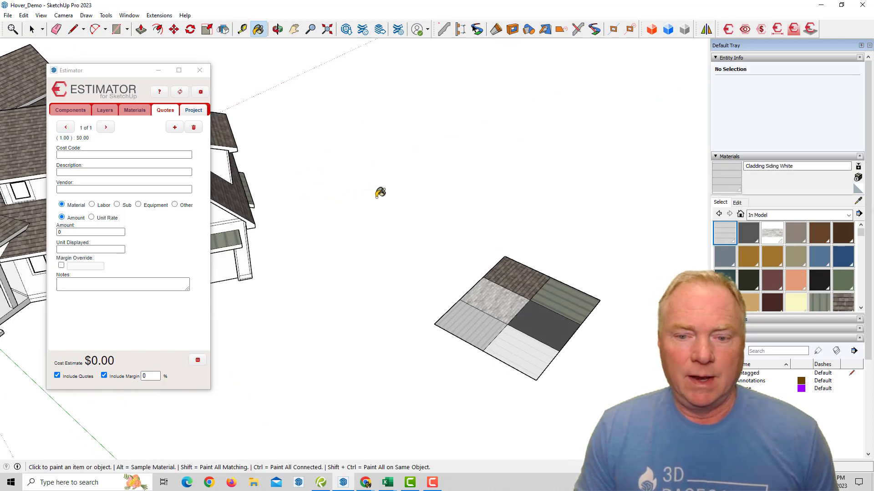
# Step: Open the house group for editing and paint the side gable wall and the small front gable's walls with Cladding Siding White
pyautogui.press('space')
pyautogui.doubleClick(341, 259)
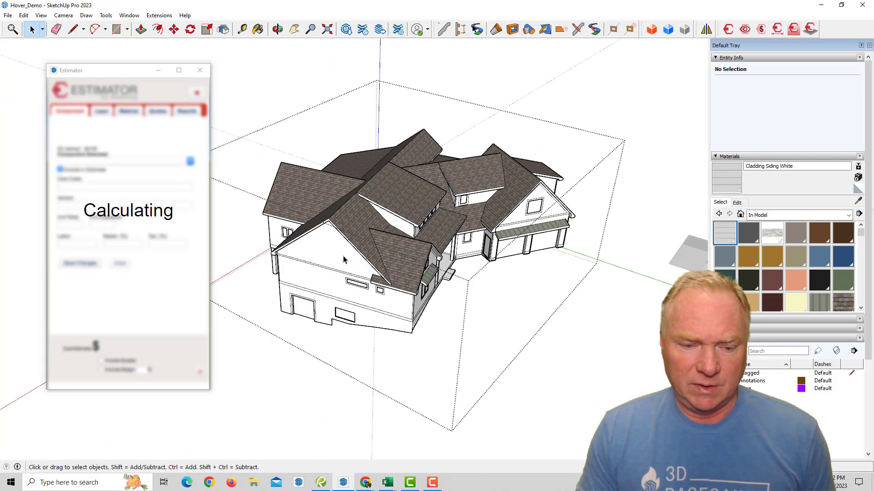
pyautogui.press('b')
pyautogui.click(341, 268)
pyautogui.moveTo(345, 265); pyautogui.dragTo(409, 269, button='middle')
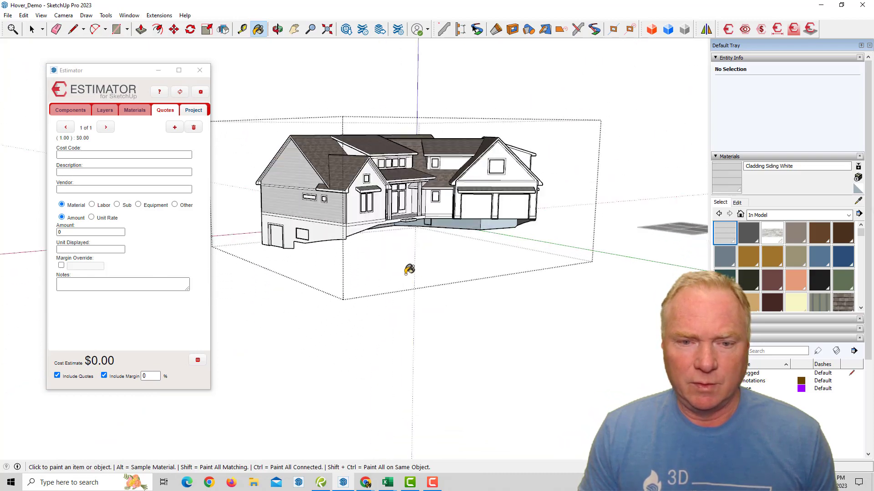
pyautogui.scroll(6, 419, 234)
pyautogui.click(427, 196)
pyautogui.moveTo(428, 196); pyautogui.dragTo(585, 215, button='middle')
pyautogui.keyDown('shift'); pyautogui.moveTo(585, 215); pyautogui.dragTo(484, 249, button='middle'); pyautogui.keyUp('shift')
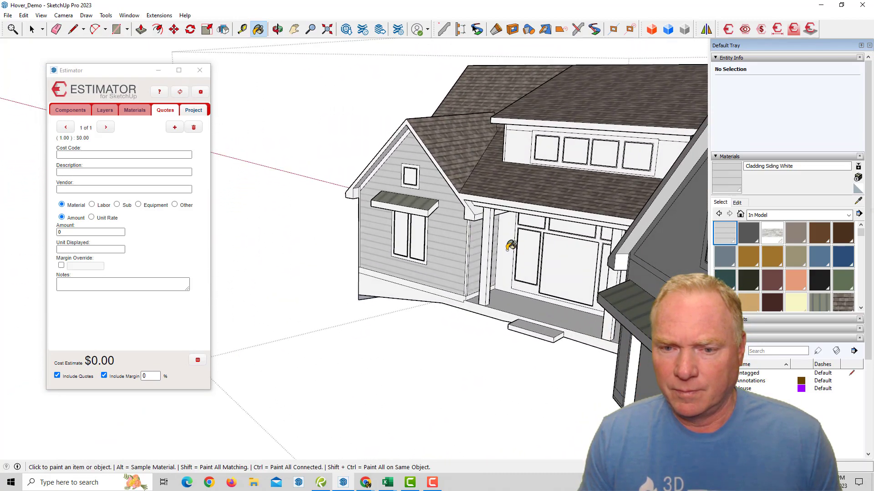
# Step: Paint the front dormer walls, the entry walls and the walls beside the garage with Cladding Siding White
pyautogui.click(529, 155)
pyautogui.moveTo(521, 146); pyautogui.dragTo(376, 205, button='middle')
pyautogui.scroll(-3, 373, 214)
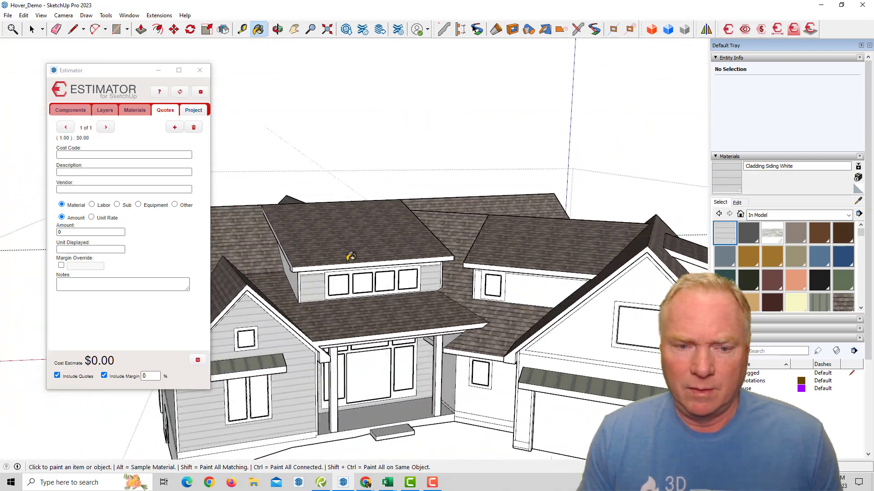
pyautogui.moveTo(351, 257); pyautogui.dragTo(424, 256, button='middle')
pyautogui.click(396, 255)
pyautogui.scroll(4, 423, 256)
pyautogui.moveTo(496, 255)
pyautogui.mouseDown(button='middle')
pyautogui.moveTo(397, 273)
pyautogui.moveTo(298, 313)
pyautogui.moveTo(433, 279)
pyautogui.moveTo(384, 290)
pyautogui.moveTo(304, 281)
pyautogui.moveTo(356, 296)
pyautogui.moveTo(408, 287)
pyautogui.mouseUp(button='middle')
pyautogui.click(302, 283)
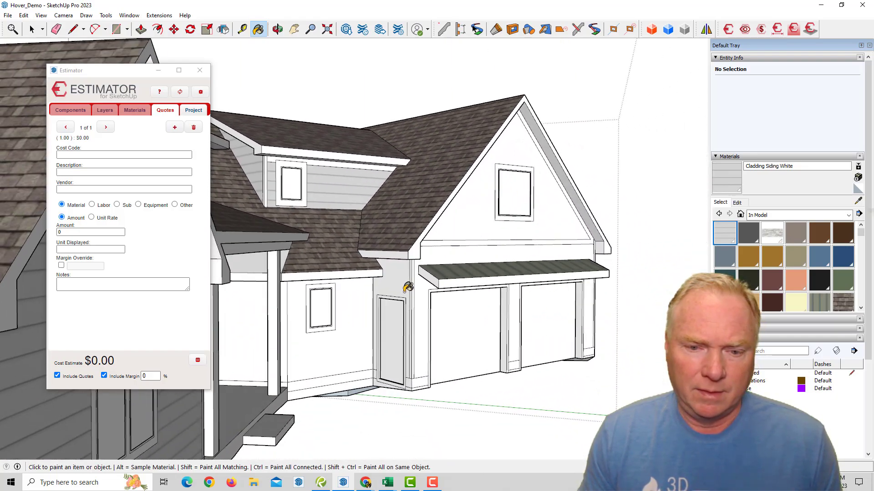
pyautogui.click(405, 289)
# Step: Paint the garage's front gable, side and rear walls and the adjoining upper rear wall with Cladding Siding White
pyautogui.moveTo(256, 328); pyautogui.dragTo(392, 264, button='middle')
pyautogui.moveTo(407, 223); pyautogui.dragTo(431, 206, button='middle')
pyautogui.scroll(4, 445, 240)
pyautogui.click(430, 207)
pyautogui.moveTo(514, 230); pyautogui.dragTo(480, 174, button='middle')
pyautogui.click(535, 234)
pyautogui.click(526, 203)
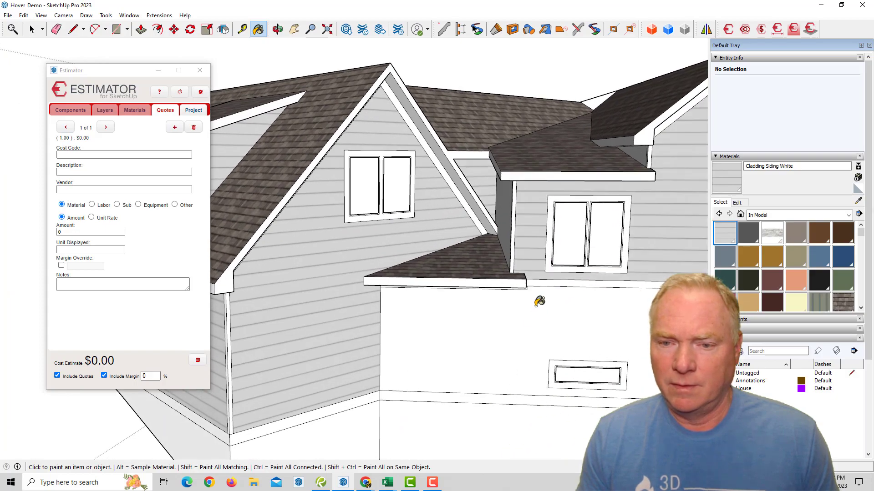
# Step: Paint the remaining rear walls around the covered deck and the arched-window bay with Cladding Siding White, leaving the foundation bare, and close the group
pyautogui.scroll(-3, 507, 343)
pyautogui.moveTo(482, 343); pyautogui.dragTo(445, 304, button='middle')
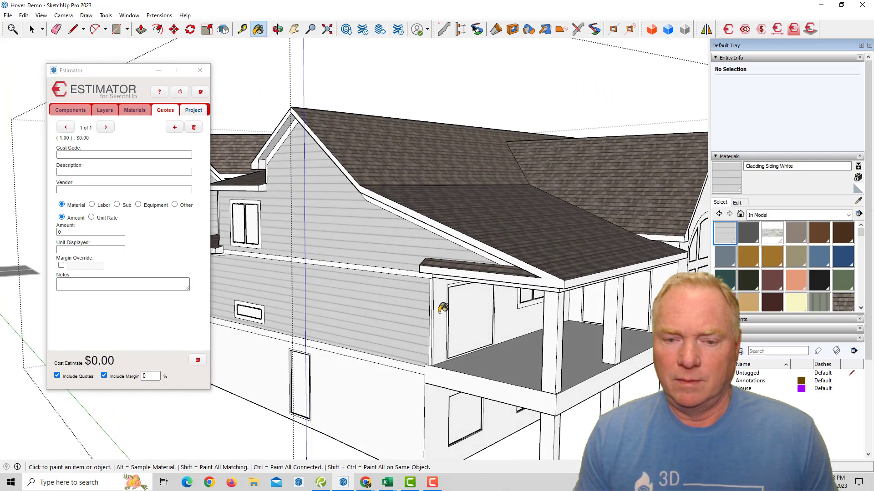
pyautogui.scroll(3, 499, 314)
pyautogui.moveTo(499, 314)
pyautogui.mouseDown(button='middle')
pyautogui.moveTo(485, 293)
pyautogui.moveTo(484, 244)
pyautogui.moveTo(451, 286)
pyautogui.moveTo(402, 273)
pyautogui.mouseUp(button='middle')
pyautogui.click(467, 293)
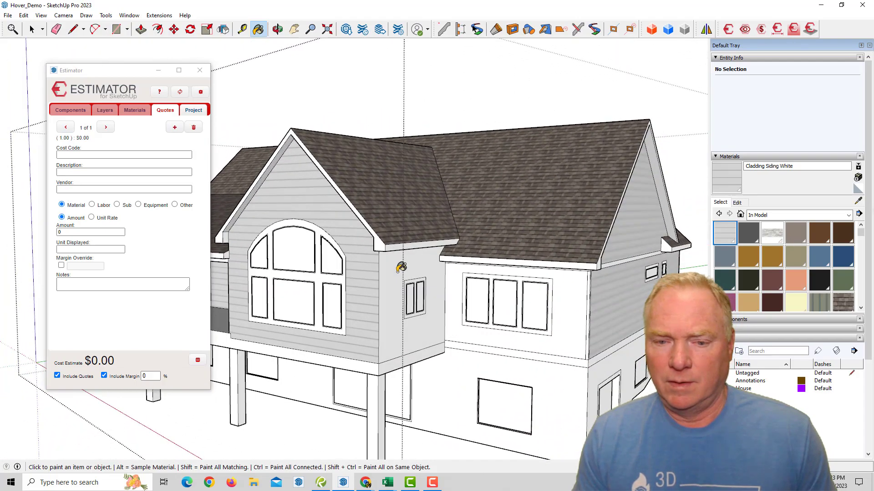
pyautogui.click(403, 273)
pyautogui.click(568, 318)
pyautogui.scroll(-3, 532, 333)
pyautogui.moveTo(533, 333); pyautogui.dragTo(511, 321, button='middle')
pyautogui.press('space')
pyautogui.click(583, 418)
# Step: Select the house group and assign the cost item 710-80 | Smart Lap Siding 7" exposure 11pc/sq to its Cladding Siding White material
pyautogui.moveTo(505, 292); pyautogui.dragTo(405, 323, button='middle')
pyautogui.click(371, 250)
pyautogui.click(135, 109)
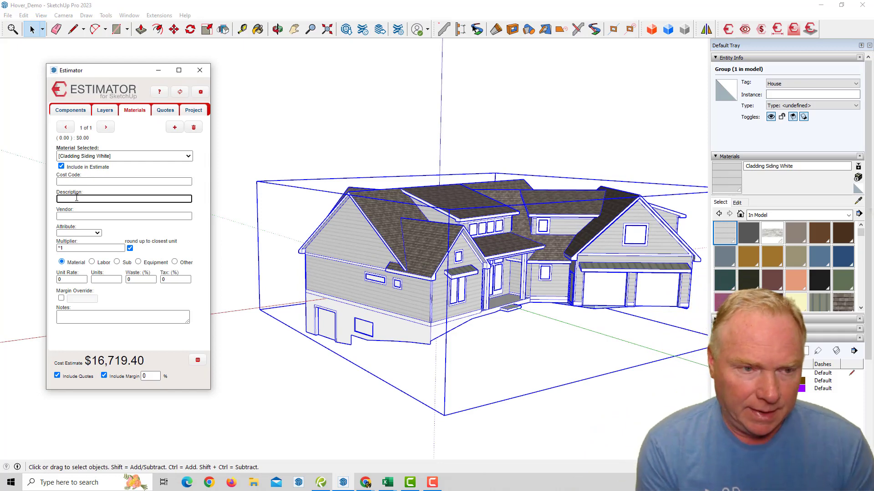
pyautogui.write('lap')
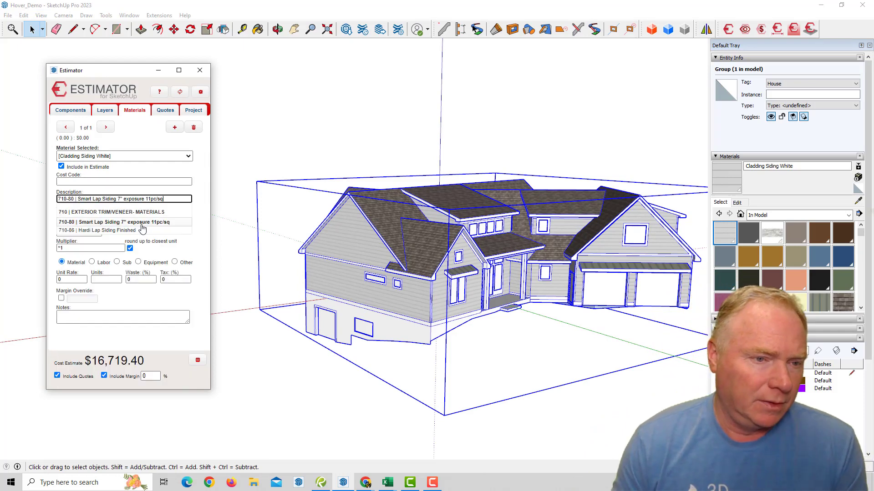
pyautogui.click(135, 223)
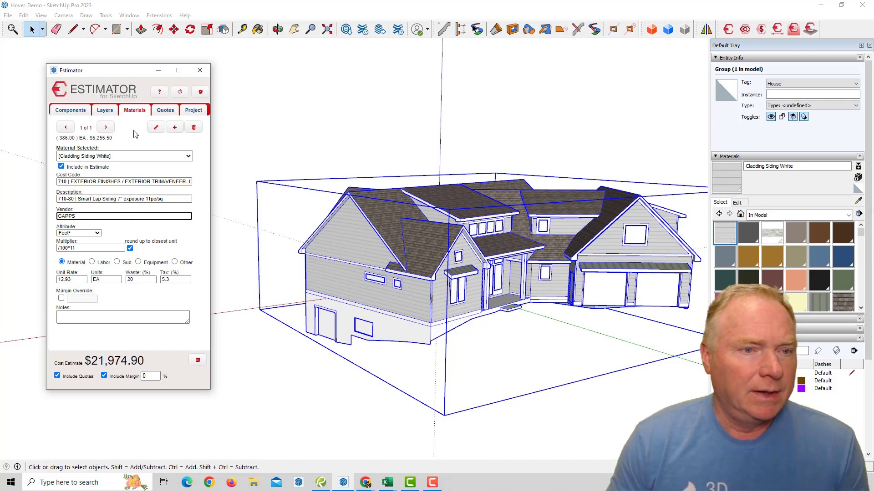
# Step: Add a second cost item to the Cladding Siding White material and fill it with 715-00 | Siding Labor
pyautogui.click(175, 128)
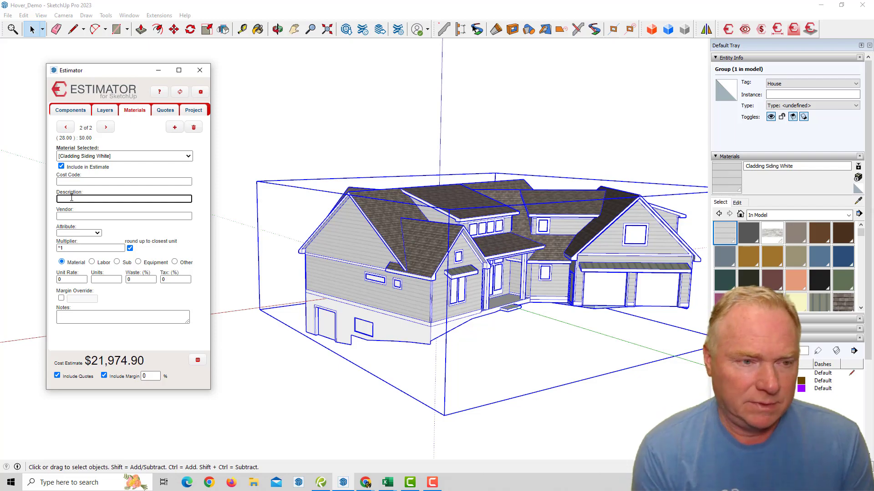
pyautogui.write('sidin')
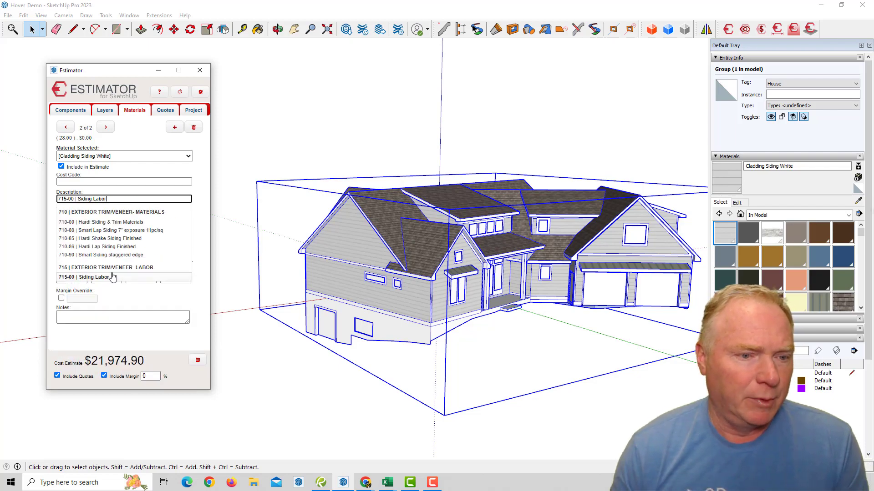
pyautogui.click(108, 277)
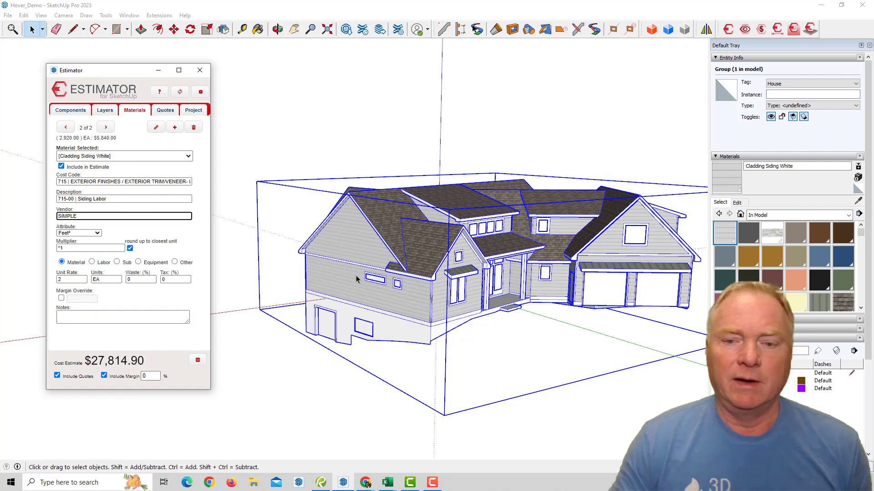
# Step: Clear the selection and sample the Finnish_Grey_Brick_Ashlar_pv66n3 material from the swatch board
pyautogui.scroll(-2, 357, 279)
pyautogui.click(489, 123)
pyautogui.moveTo(476, 142)
pyautogui.mouseDown(button='middle')
pyautogui.moveTo(366, 261)
pyautogui.moveTo(405, 293)
pyautogui.moveTo(441, 308)
pyautogui.moveTo(634, 255)
pyautogui.moveTo(504, 366)
pyautogui.moveTo(452, 308)
pyautogui.mouseUp(button='middle')
pyautogui.scroll(5, 452, 308)
pyautogui.press('b')
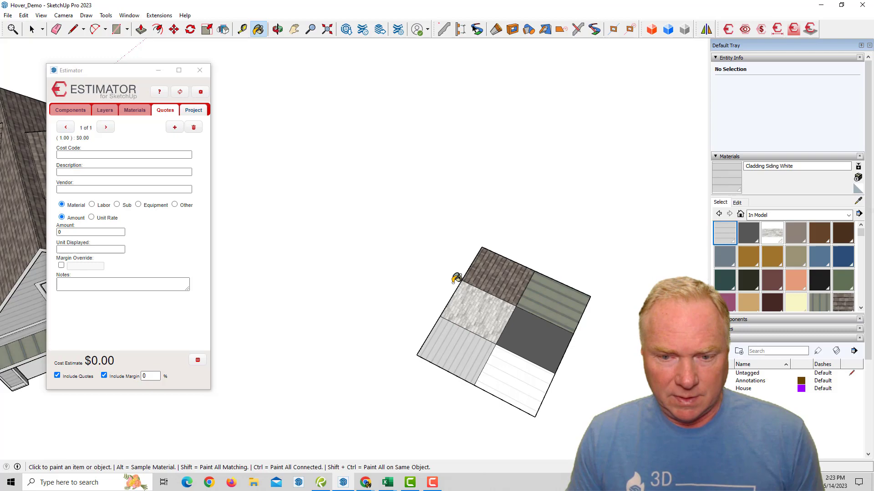
pyautogui.keyDown('alt'); pyautogui.click(474, 302); pyautogui.keyUp('alt')
pyautogui.scroll(-5, 443, 266)
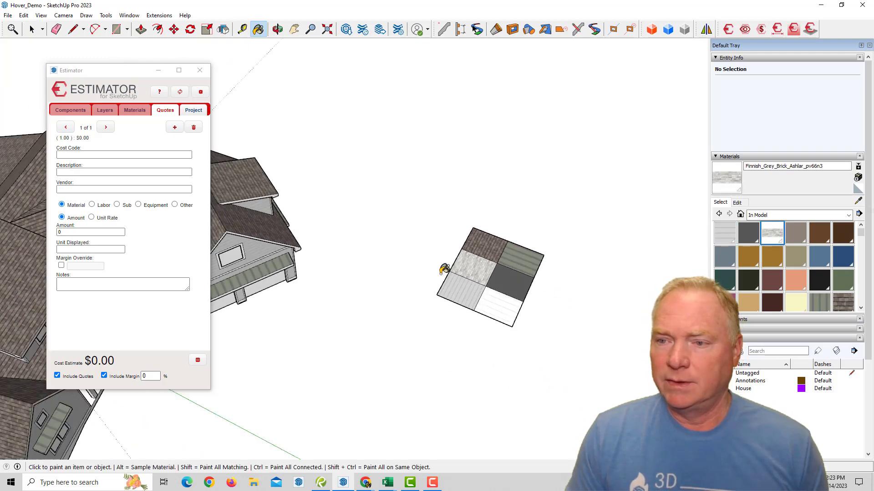
# Step: Open the house group and paint the side foundation wall and the front foundation strips up to the garage with Finnish_Grey_Brick_Ashlar_pv66n3
pyautogui.moveTo(448, 263); pyautogui.dragTo(387, 273, button='middle')
pyautogui.scroll(2, 373, 280)
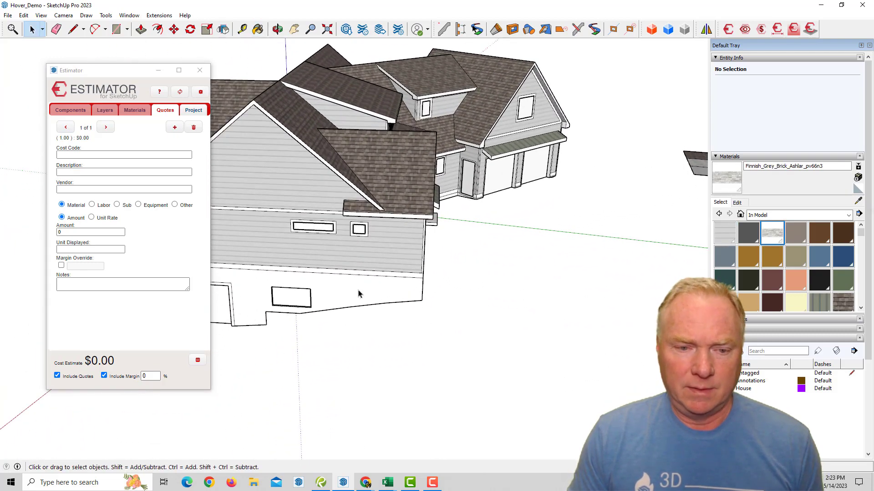
pyautogui.doubleClick(358, 293)
pyautogui.press('b')
pyautogui.moveTo(390, 356)
pyautogui.mouseDown(button='middle')
pyautogui.moveTo(271, 273)
pyautogui.moveTo(347, 277)
pyautogui.moveTo(333, 270)
pyautogui.mouseUp(button='middle')
pyautogui.scroll(8, 446, 259)
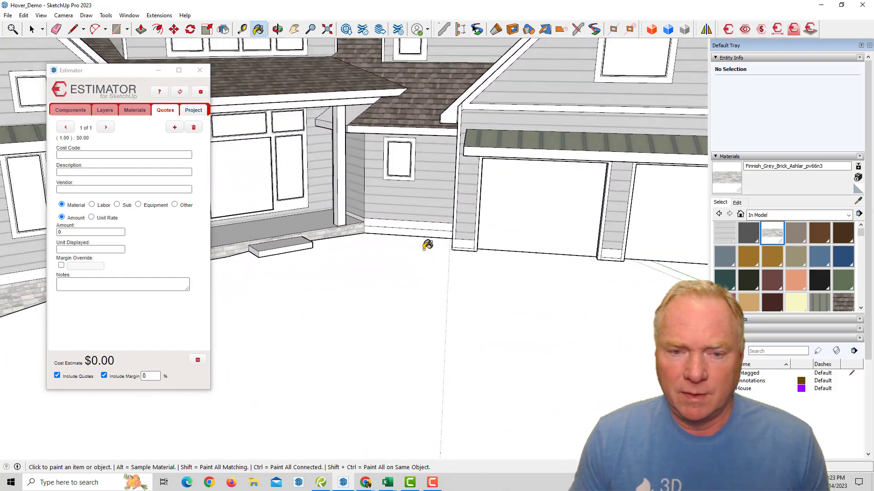
pyautogui.moveTo(484, 241)
pyautogui.mouseDown(button='middle')
pyautogui.moveTo(526, 235)
pyautogui.moveTo(431, 281)
pyautogui.mouseUp(button='middle')
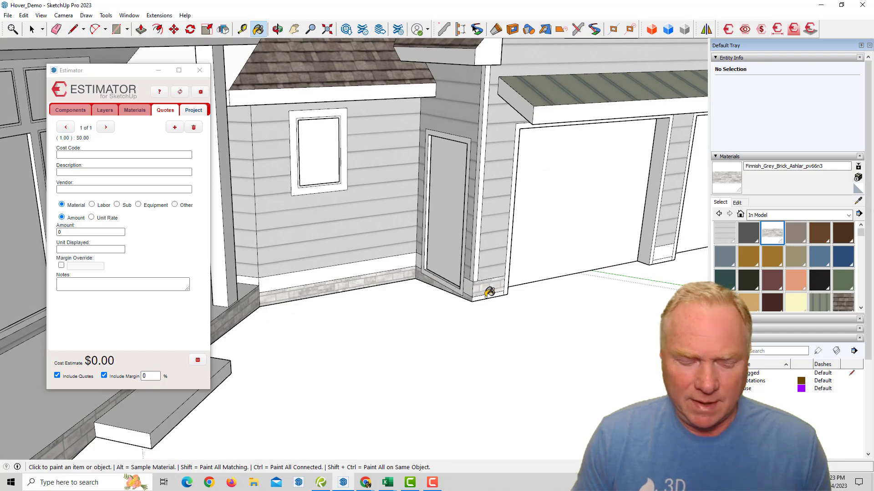
pyautogui.scroll(5, 489, 298)
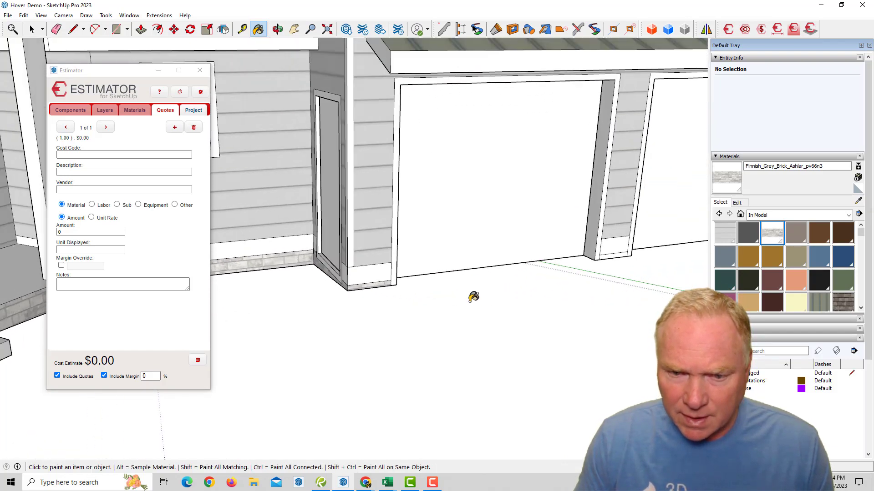
pyautogui.scroll(3, 455, 293)
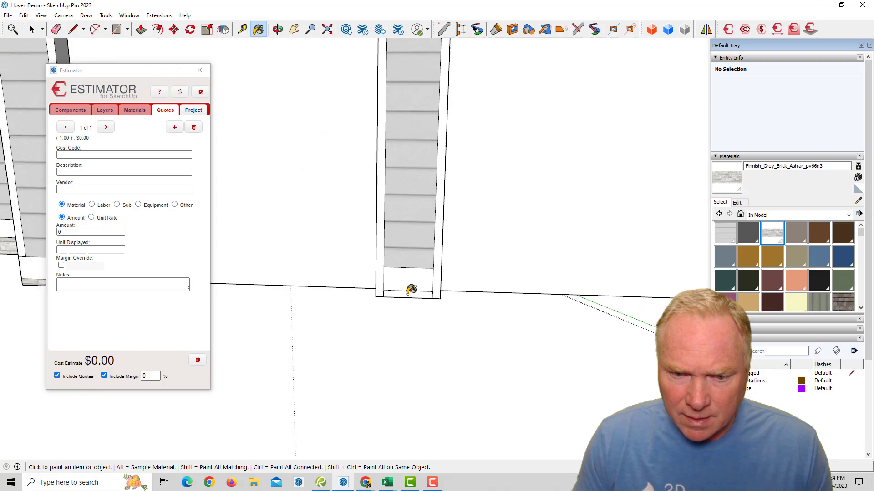
# Step: Paint the foundation strips at the base of the middle and outer garage door piers with the grey brick material
pyautogui.click(407, 294)
pyautogui.scroll(-2, 409, 294)
pyautogui.moveTo(418, 293); pyautogui.dragTo(403, 285, button='middle')
pyautogui.scroll(1, 402, 284)
pyautogui.click(402, 276)
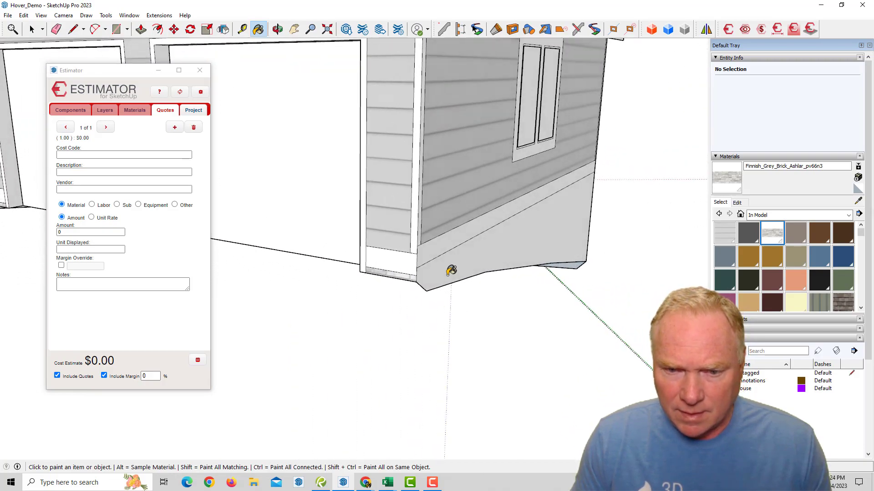
# Step: Paint the foundation walls along the garage's outer side and back with the grey brick material
pyautogui.click(448, 274)
pyautogui.scroll(-1, 448, 275)
pyautogui.moveTo(460, 276); pyautogui.dragTo(376, 304, button='middle')
pyautogui.scroll(-1, 444, 284)
pyautogui.click(374, 306)
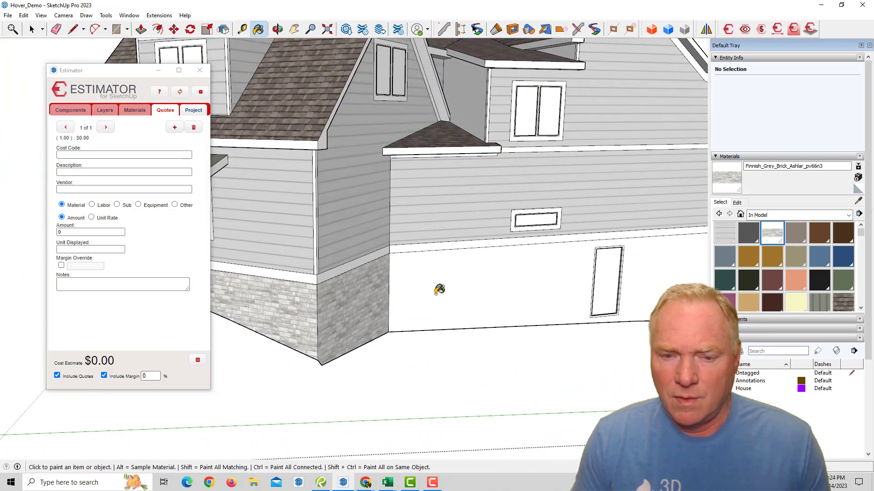
# Step: Paint the remaining foundation walls along the rear of the house with the grey brick material and close the group
pyautogui.scroll(-3, 439, 290)
pyautogui.moveTo(437, 293)
pyautogui.mouseDown(button='middle')
pyautogui.moveTo(422, 295)
pyautogui.moveTo(462, 323)
pyautogui.moveTo(504, 319)
pyautogui.mouseUp(button='middle')
pyautogui.scroll(2, 424, 301)
pyautogui.scroll(-3, 435, 302)
pyautogui.press('space')
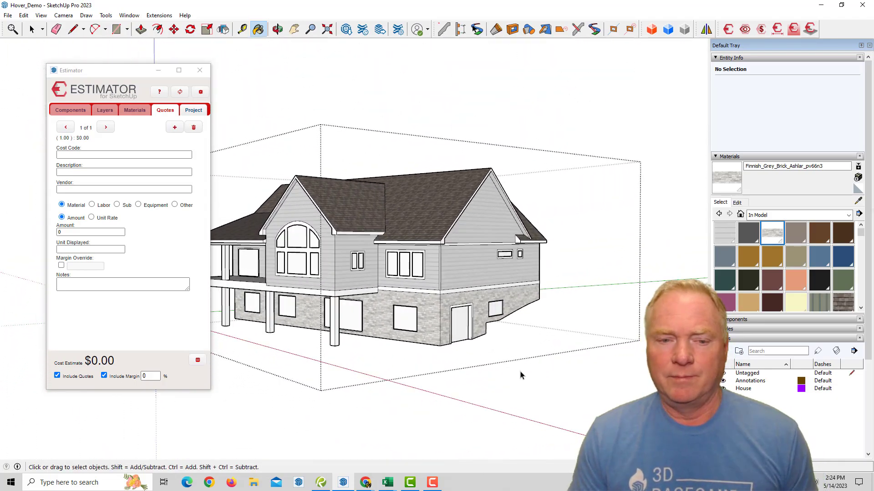
pyautogui.scroll(-2, 475, 251)
pyautogui.click(599, 90)
# Step: Select the house group and show the estimate entry for its Finnish_Grey_Brick_Ashlar_pv66n3 material in Estimator
pyautogui.scroll(-2, 470, 250)
pyautogui.moveTo(470, 249); pyautogui.dragTo(448, 258, button='middle')
pyautogui.click(309, 240)
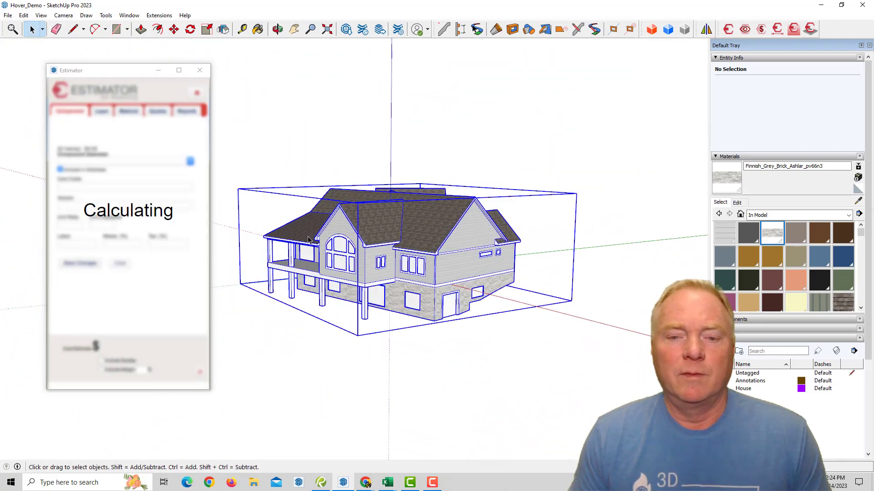
pyautogui.click(135, 110)
pyautogui.click(111, 156)
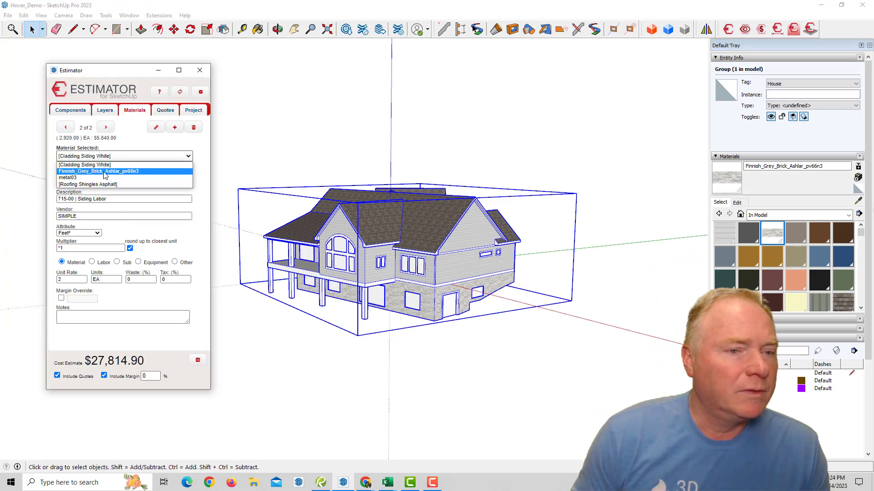
pyautogui.click(104, 174)
# Step: Assign the cost item 400-10 | Stone Veneer - per sf Materials to the Finnish_Grey_Brick_Ashlar_pv66n3 material
pyautogui.click(99, 197)
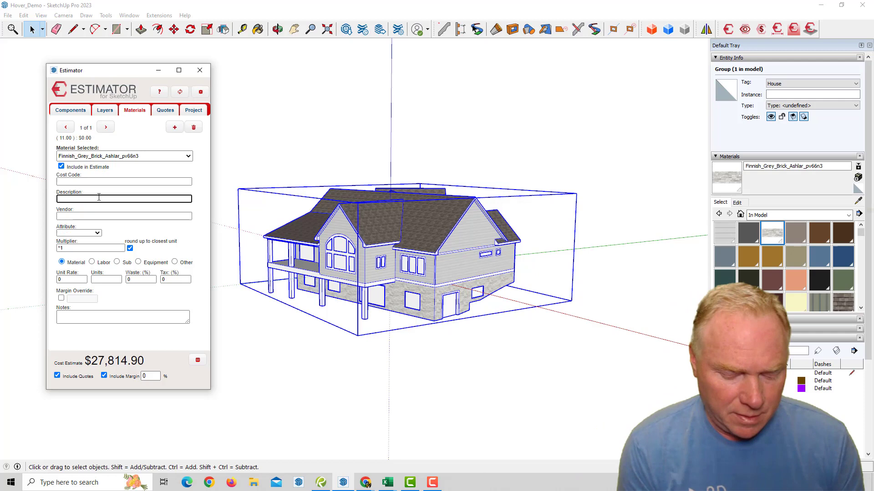
pyautogui.write('stone')
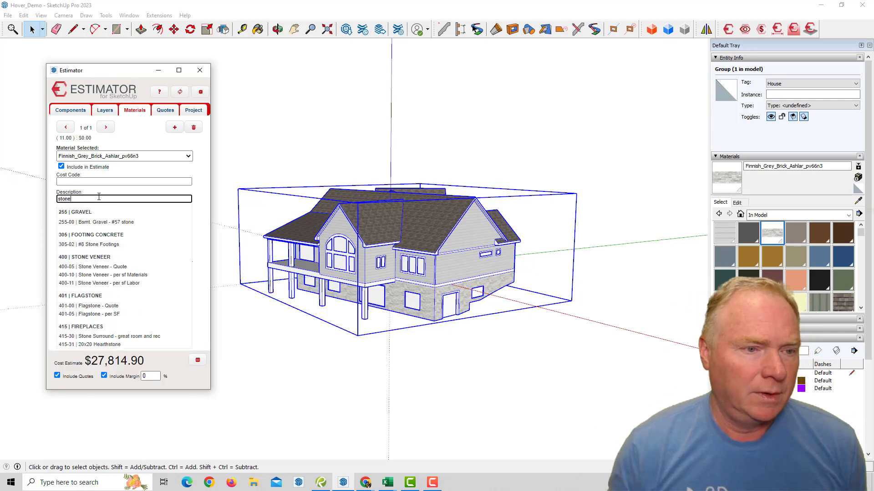
pyautogui.click(145, 276)
pyautogui.click(131, 215)
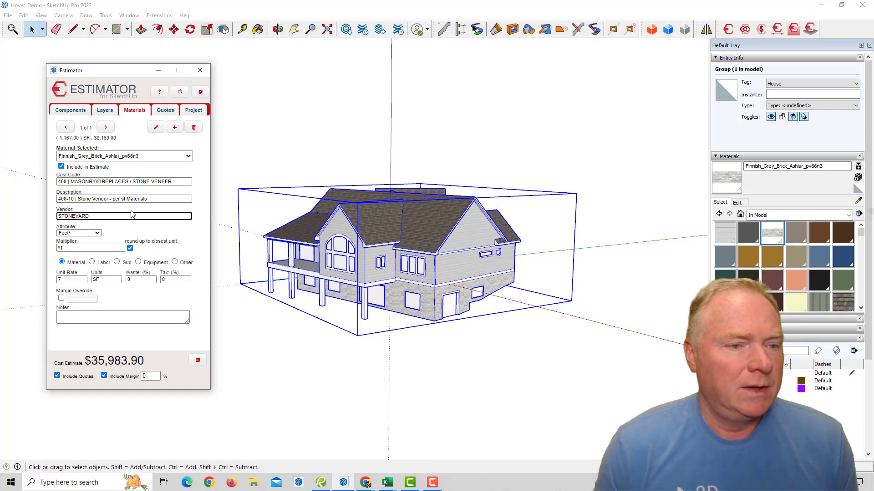
# Step: Add a second cost item, 400-11 | Stone Veneer - per sf Labor, to the Finnish_Grey_Brick_Ashlar_pv66n3 material
pyautogui.click(175, 128)
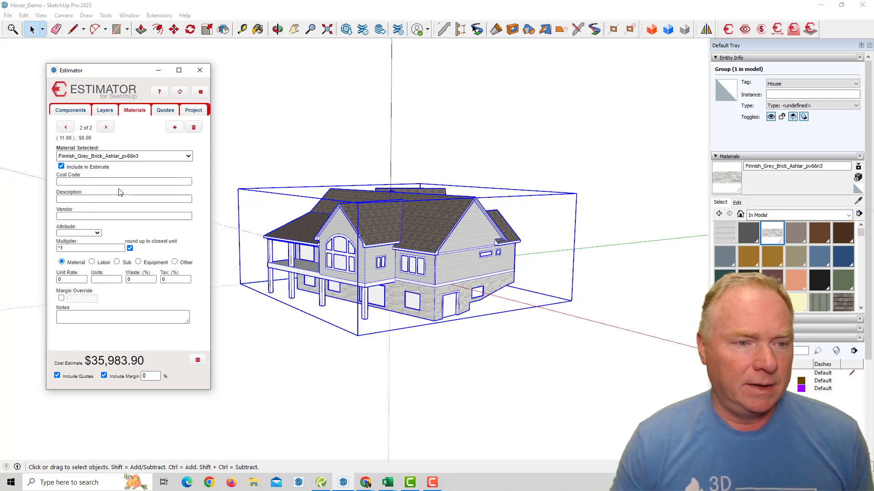
pyautogui.click(121, 199)
pyautogui.write('soin')
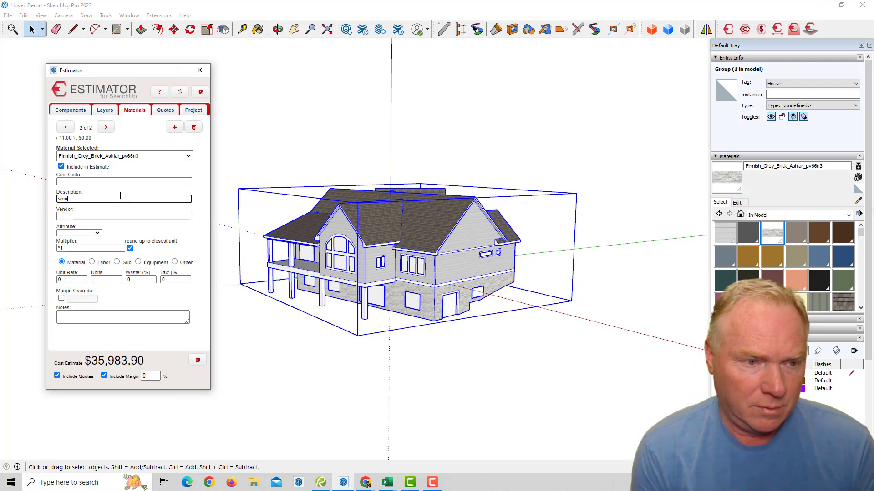
pyautogui.write('one Veneer - per sf Labor')
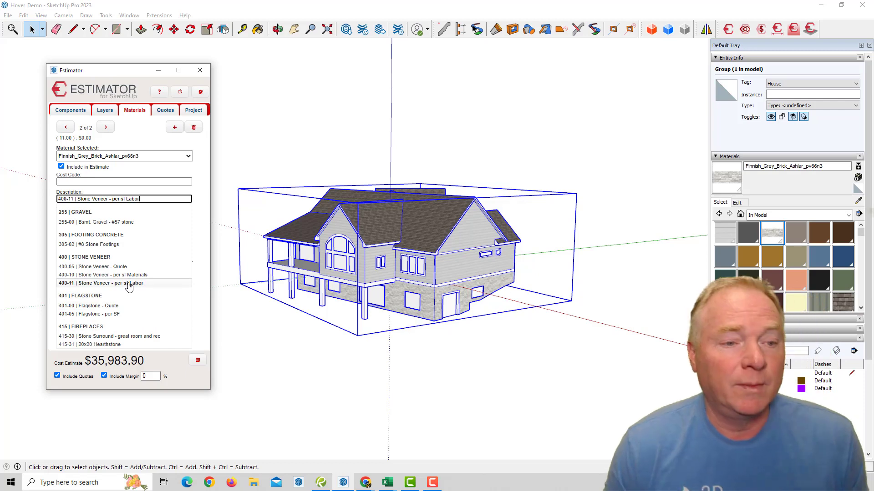
pyautogui.click(130, 287)
pyautogui.click(136, 218)
pyautogui.write('BENITO')
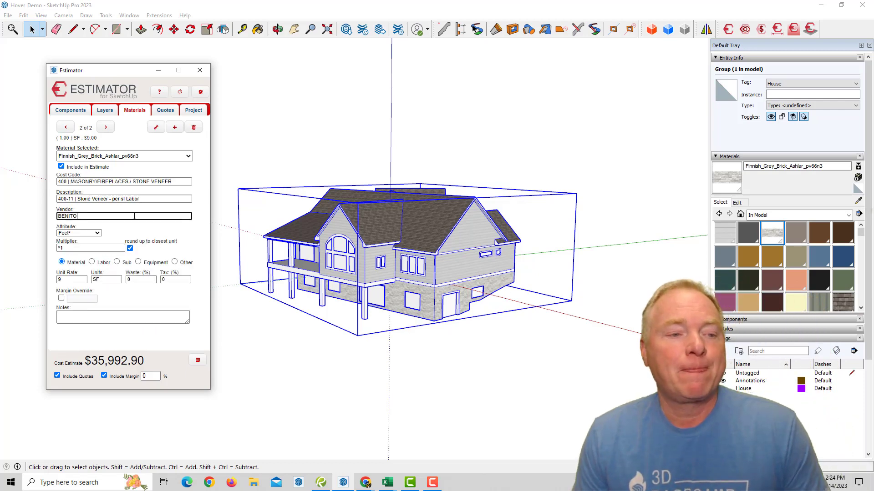
# Step: Add a third cost item, 400-12 | Mortar and Sand, to the Finnish_Grey_Brick_Ashlar_pv66n3 material
pyautogui.click(174, 127)
pyautogui.click(93, 198)
pyautogui.write('san')
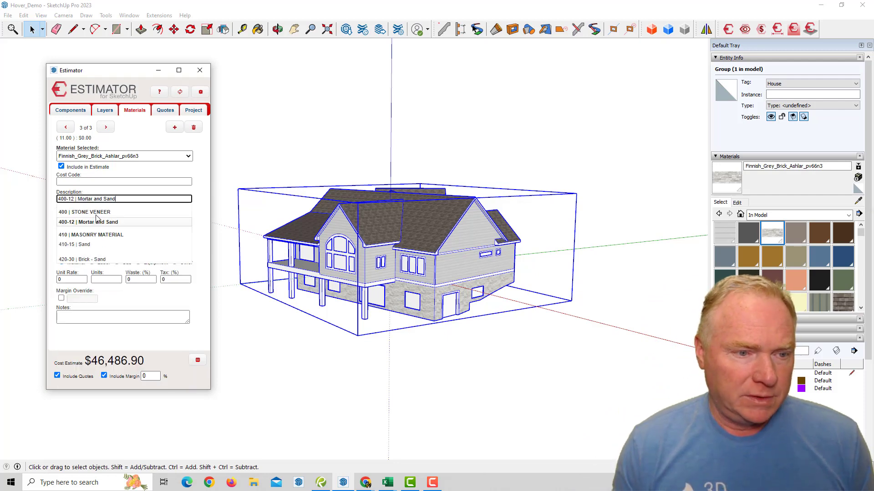
pyautogui.click(97, 222)
pyautogui.press('Tab')
# Step: Select the whole house group and generate an HTML estimate report for it
pyautogui.moveTo(426, 392); pyautogui.dragTo(314, 405, button='middle')
pyautogui.click(418, 380)
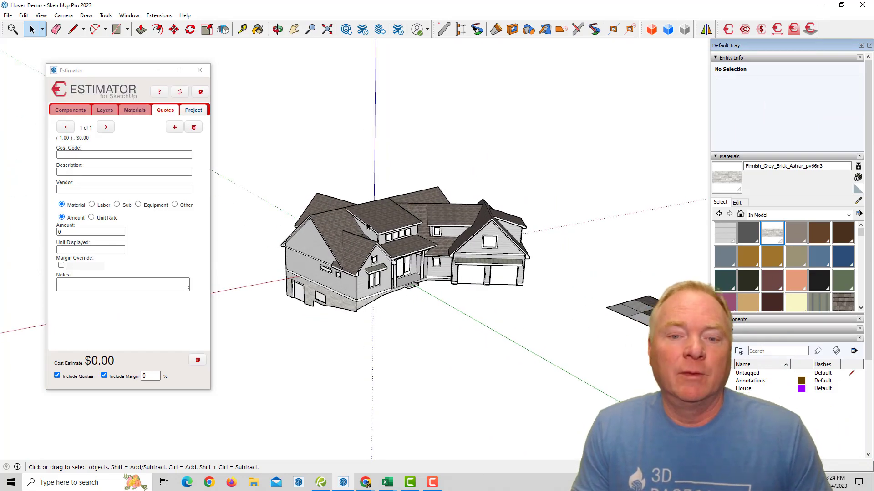
pyautogui.moveTo(284, 173); pyautogui.dragTo(263, 173, button='middle')
pyautogui.moveTo(261, 172); pyautogui.dragTo(519, 371)
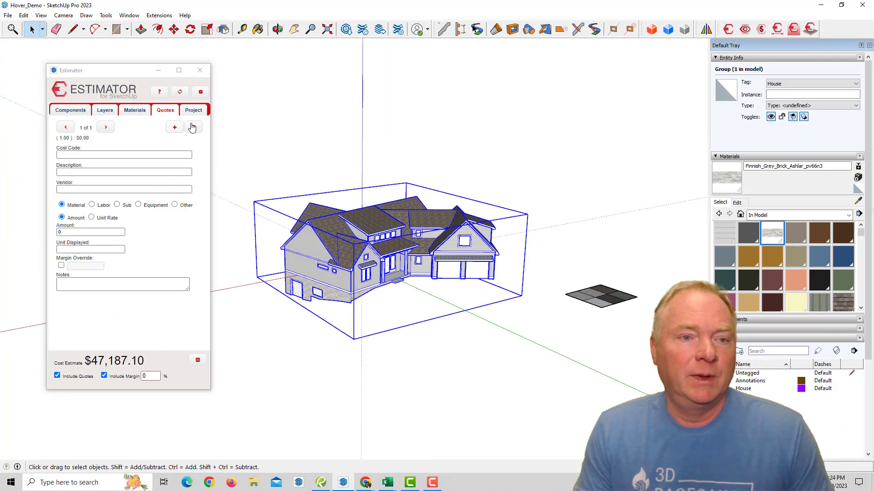
pyautogui.click(194, 112)
pyautogui.click(86, 336)
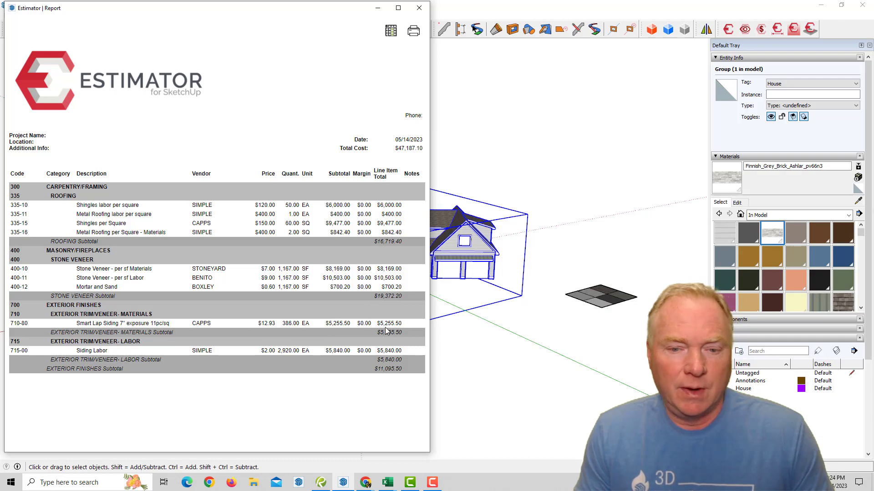
# Step: Close the estimate report and clear the house selection in the model
pyautogui.click(418, 7)
pyautogui.moveTo(411, 164); pyautogui.dragTo(387, 140, button='middle')
pyautogui.click(387, 140)
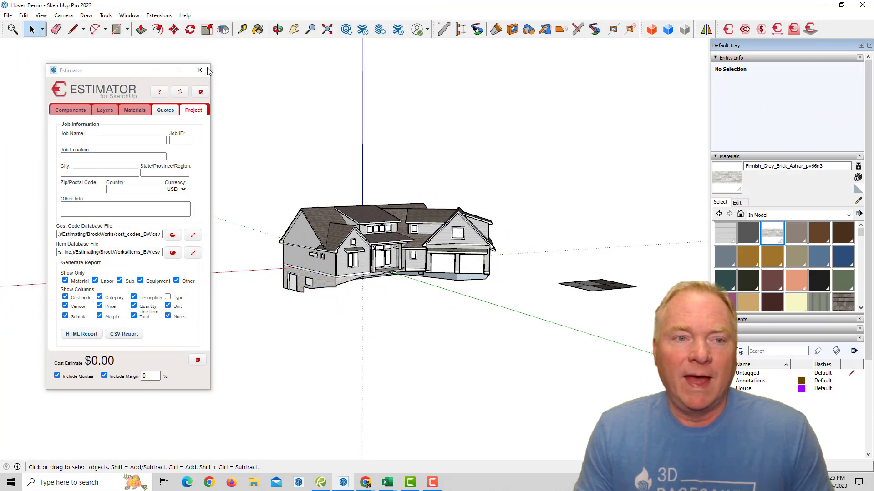